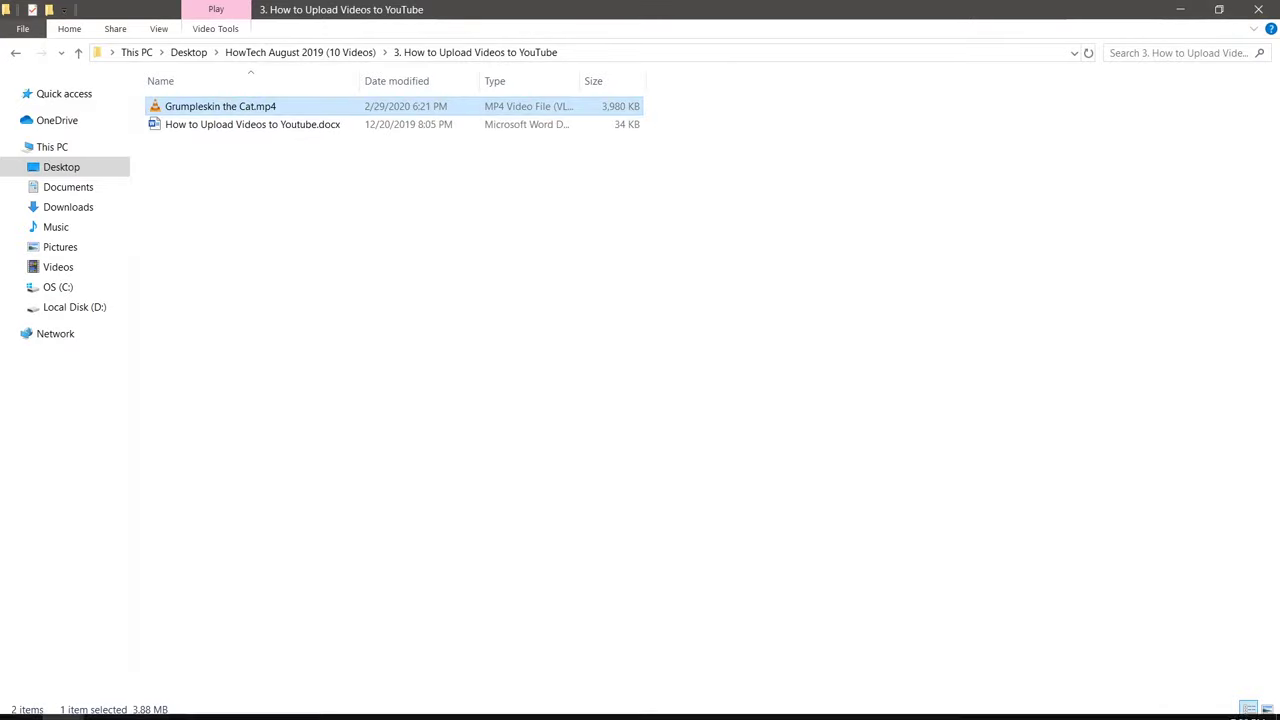
Bring Firefox with the YouTube channel page forward, then open and close the account menu.
{"action": "left_click", "coordinate": [105, 703]}
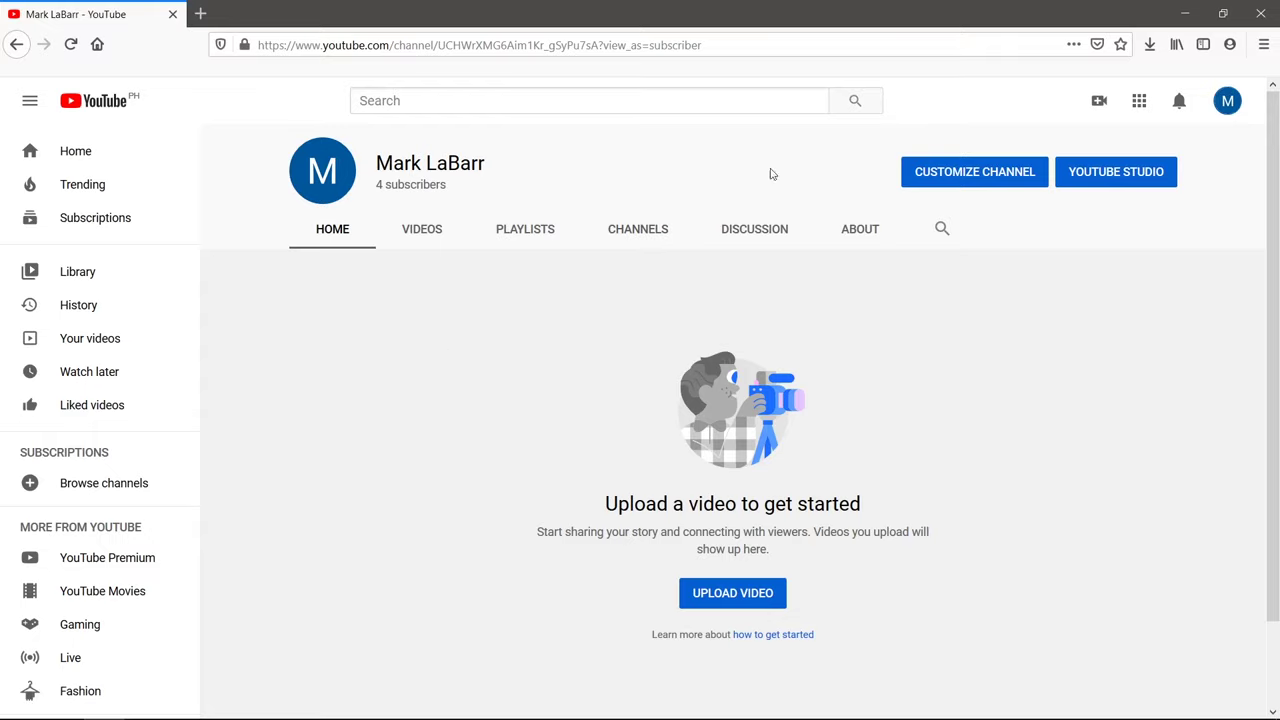
{"action": "left_click", "coordinate": [1236, 108]}
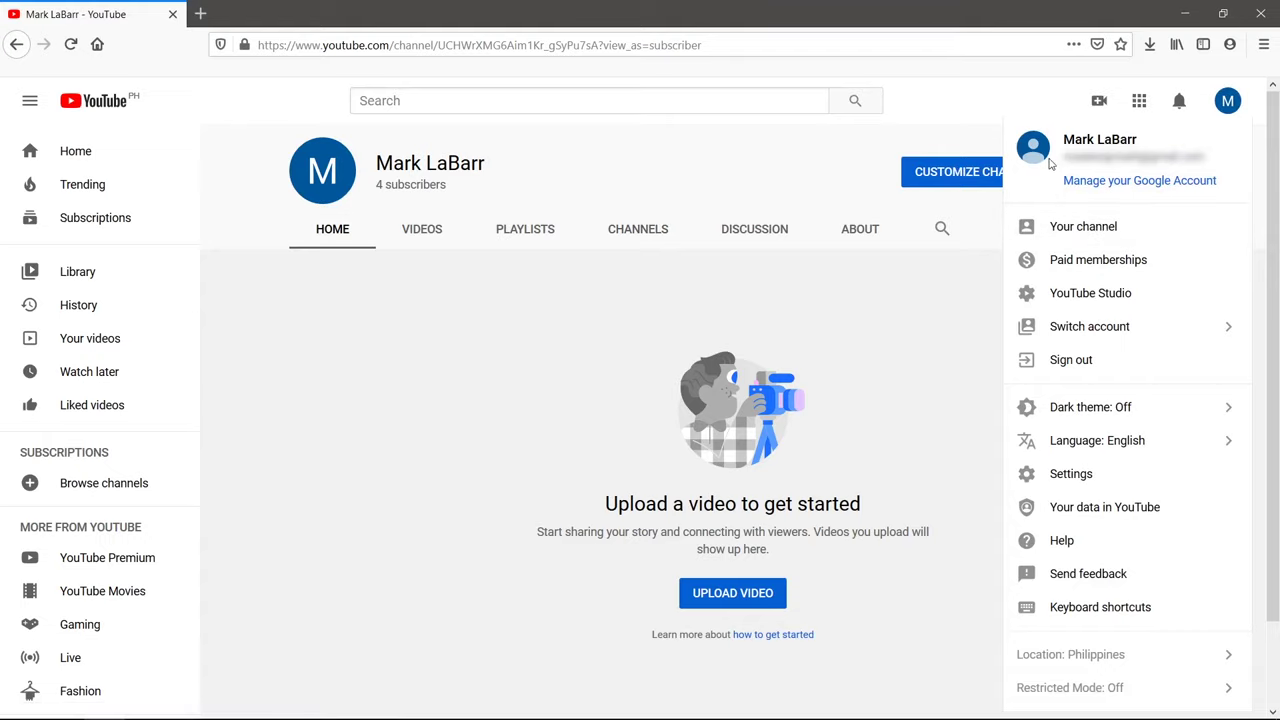
{"action": "left_click", "coordinate": [988, 101]}
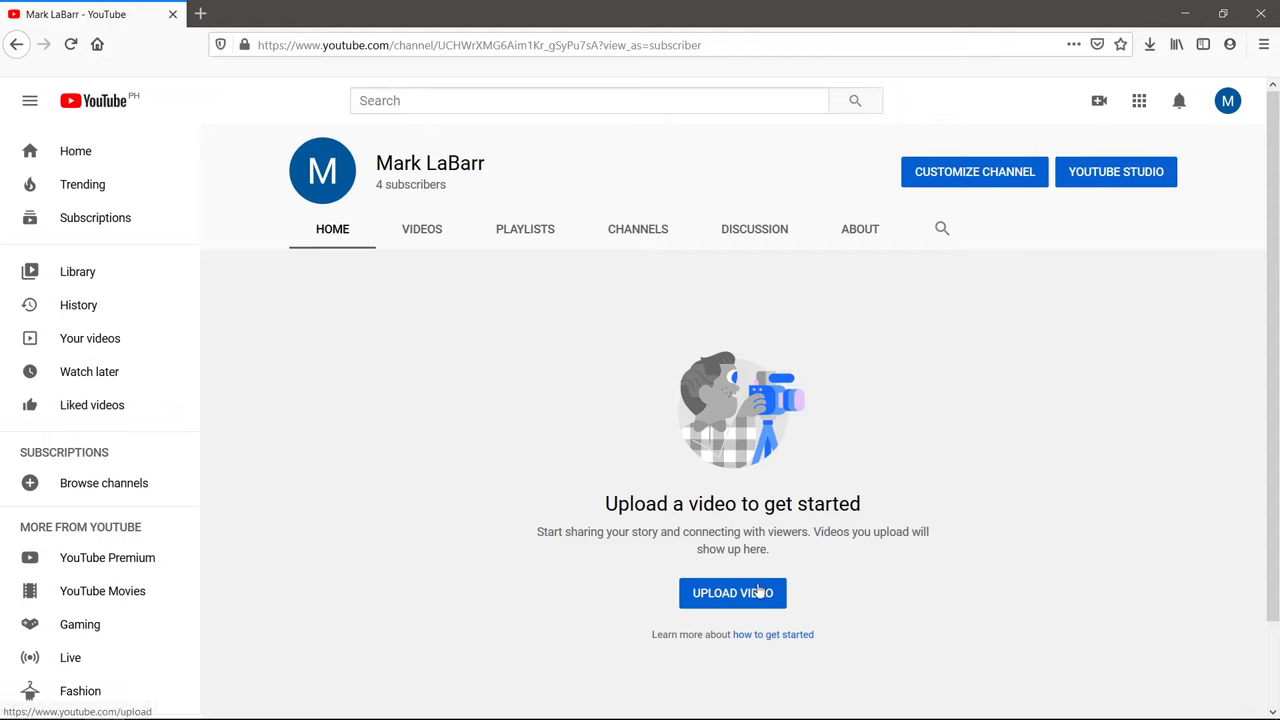
Drag Grumpleskin the Cat.mp4 from Explorer into the Create > Upload video dialog.
{"action": "left_click", "coordinate": [1100, 103]}
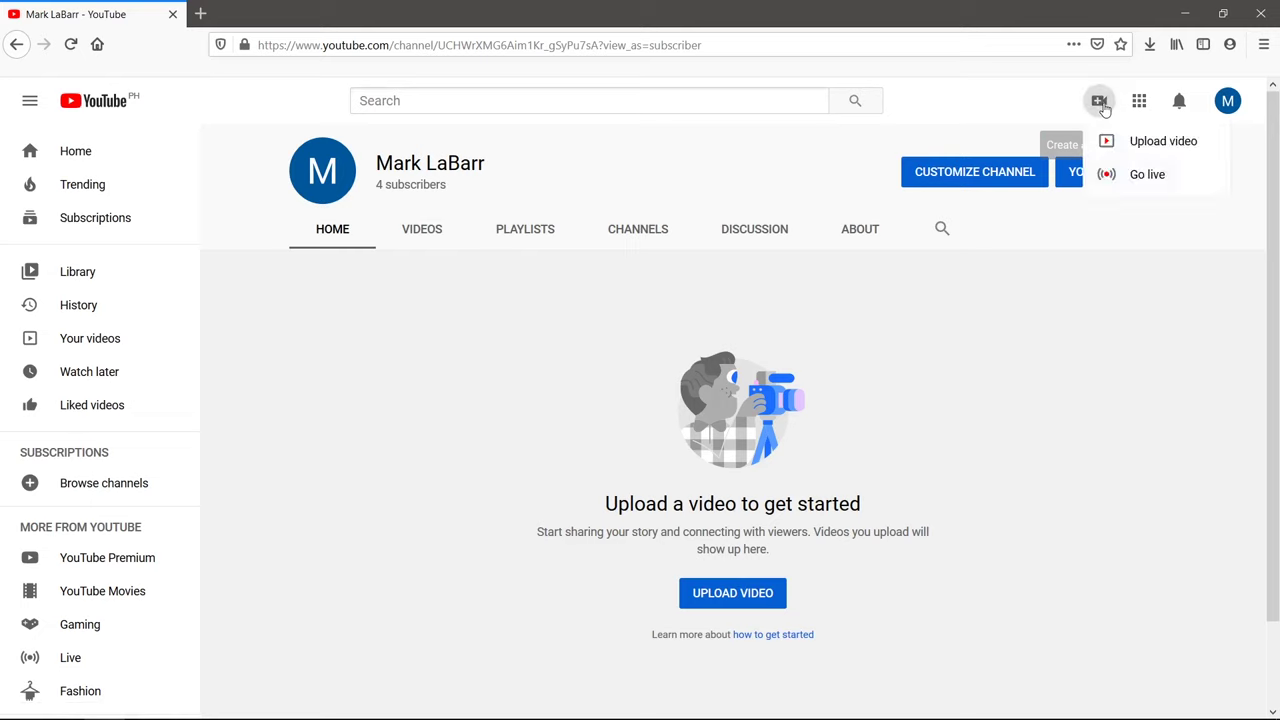
{"action": "left_click", "coordinate": [1137, 143]}
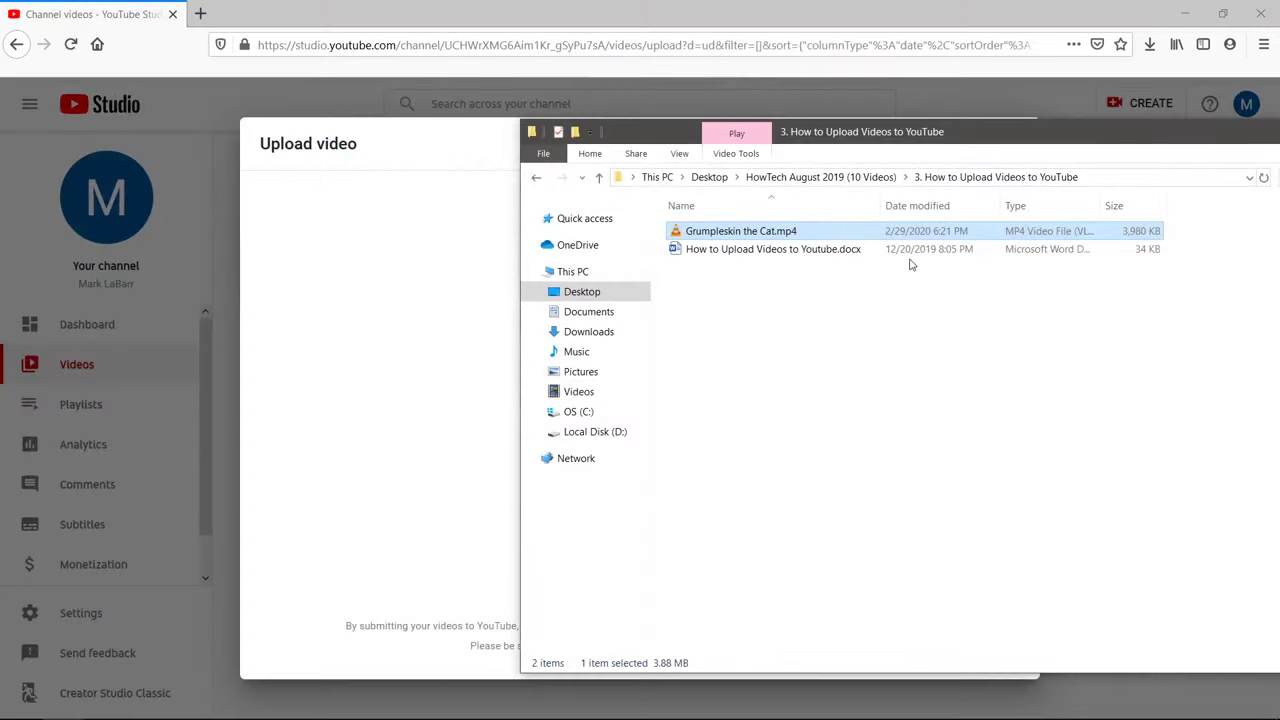
{"action": "left_click_drag", "start_coordinate": [752, 131], "coordinate": [1057, 75]}
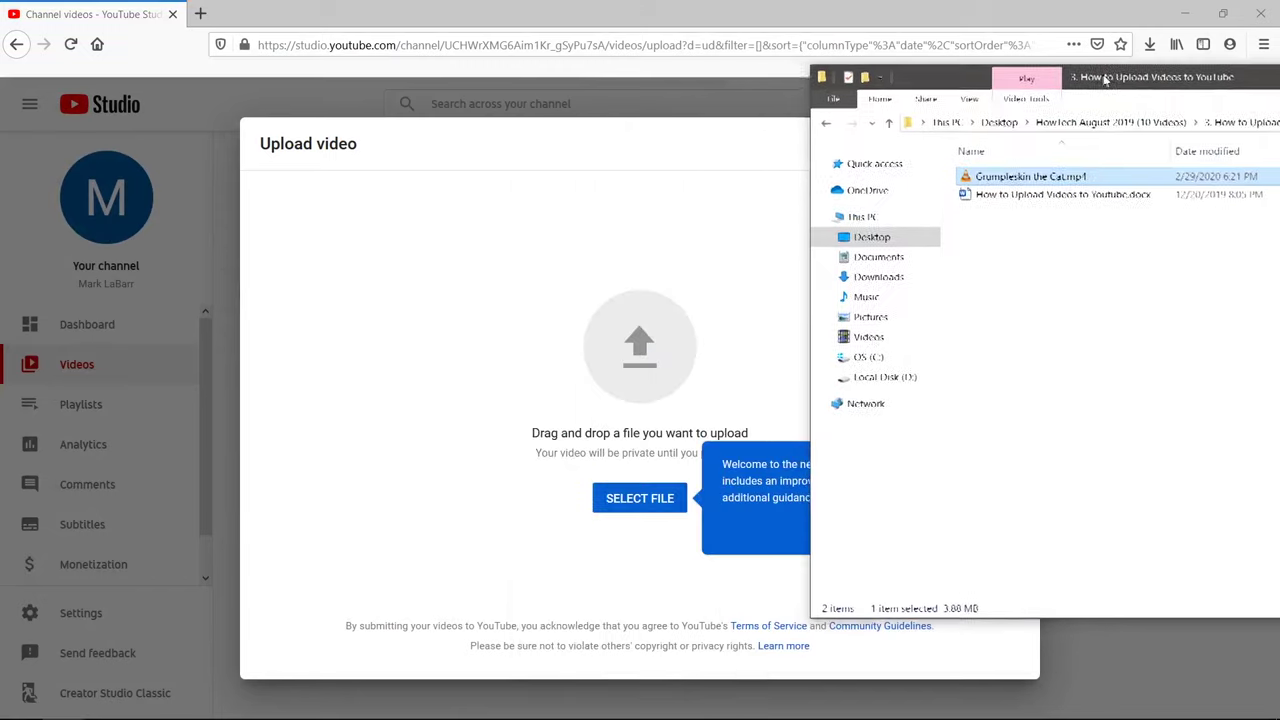
{"action": "left_click_drag", "start_coordinate": [1040, 175], "coordinate": [716, 266]}
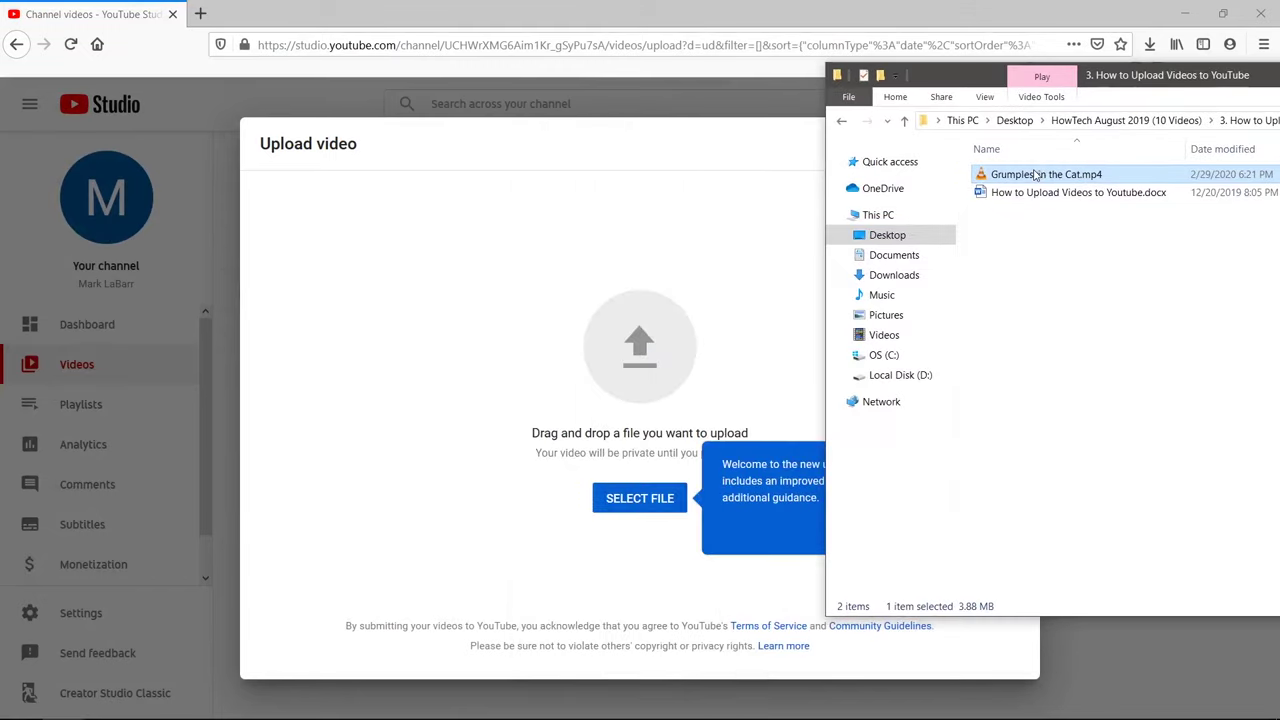
{"action": "left_click", "coordinate": [716, 266]}
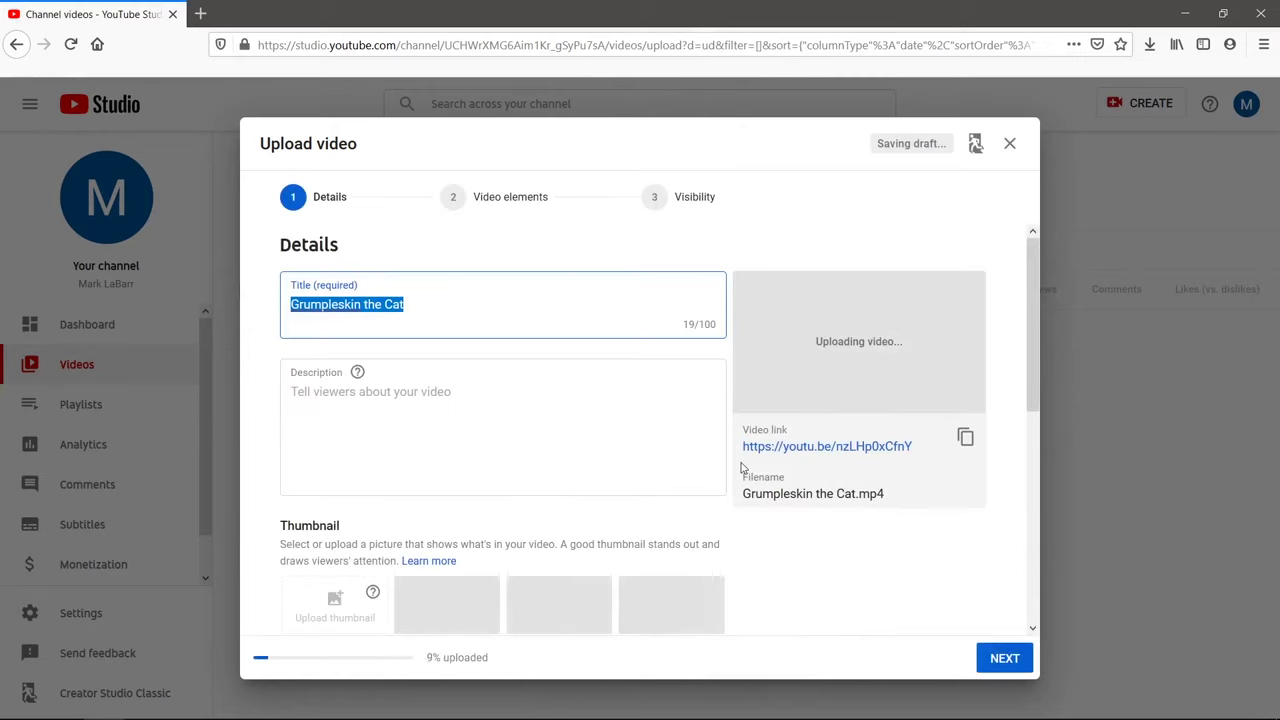
Keep the title and enter 'Grumpleskin the cat blinking' in the Description box.
{"action": "left_click", "coordinate": [416, 304]}
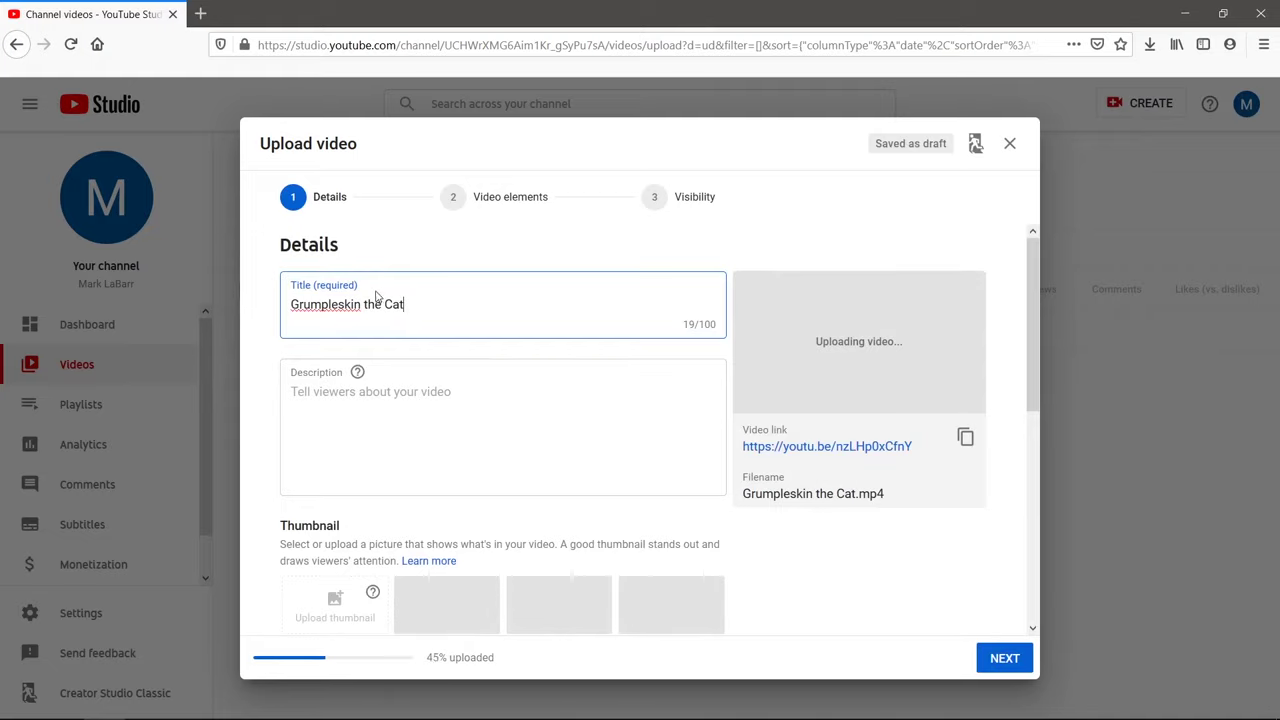
{"action": "scroll", "coordinate": [345, 315], "scroll_direction": "down", "scroll_amount": 2}
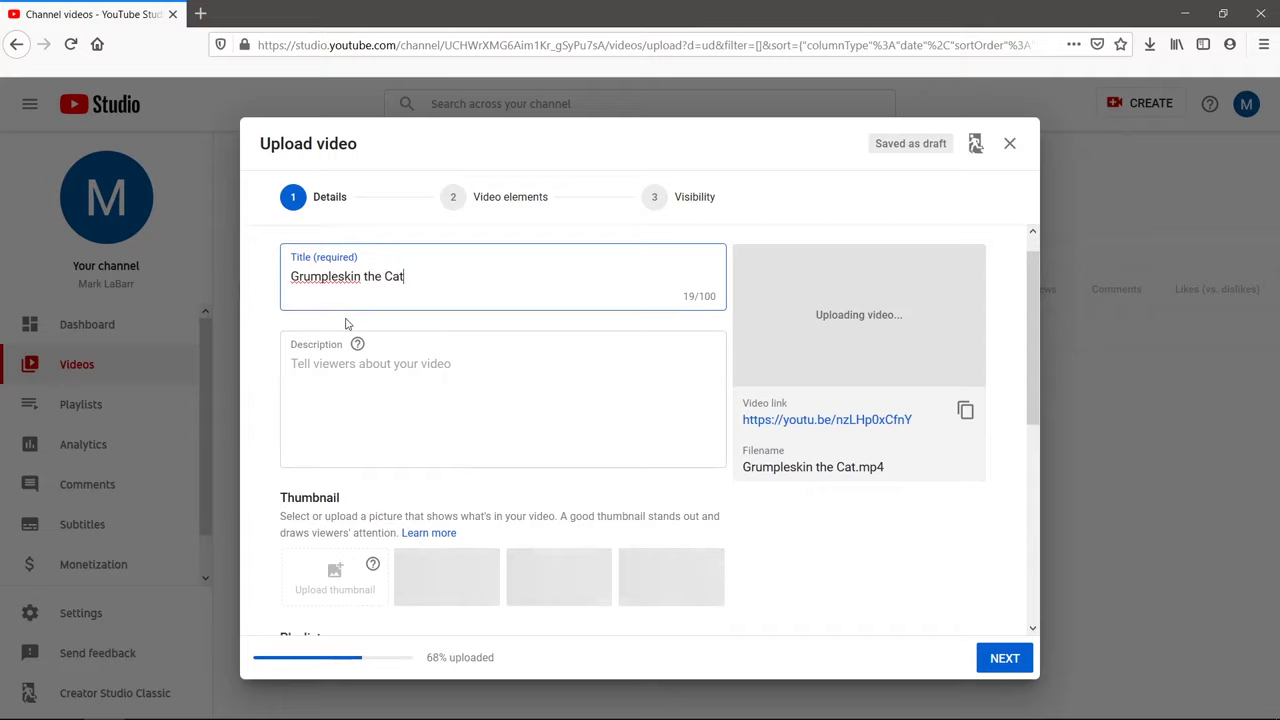
{"action": "left_click", "coordinate": [416, 315]}
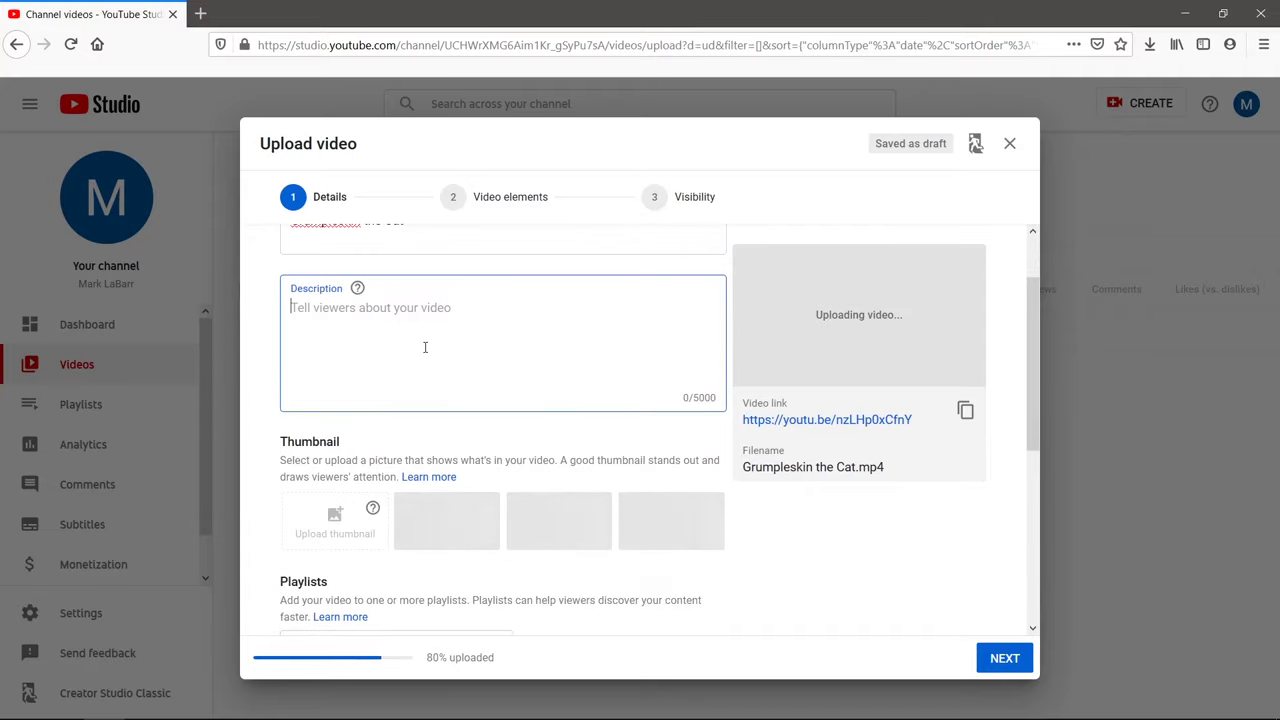
{"action": "type", "text": "Grumplesk"}
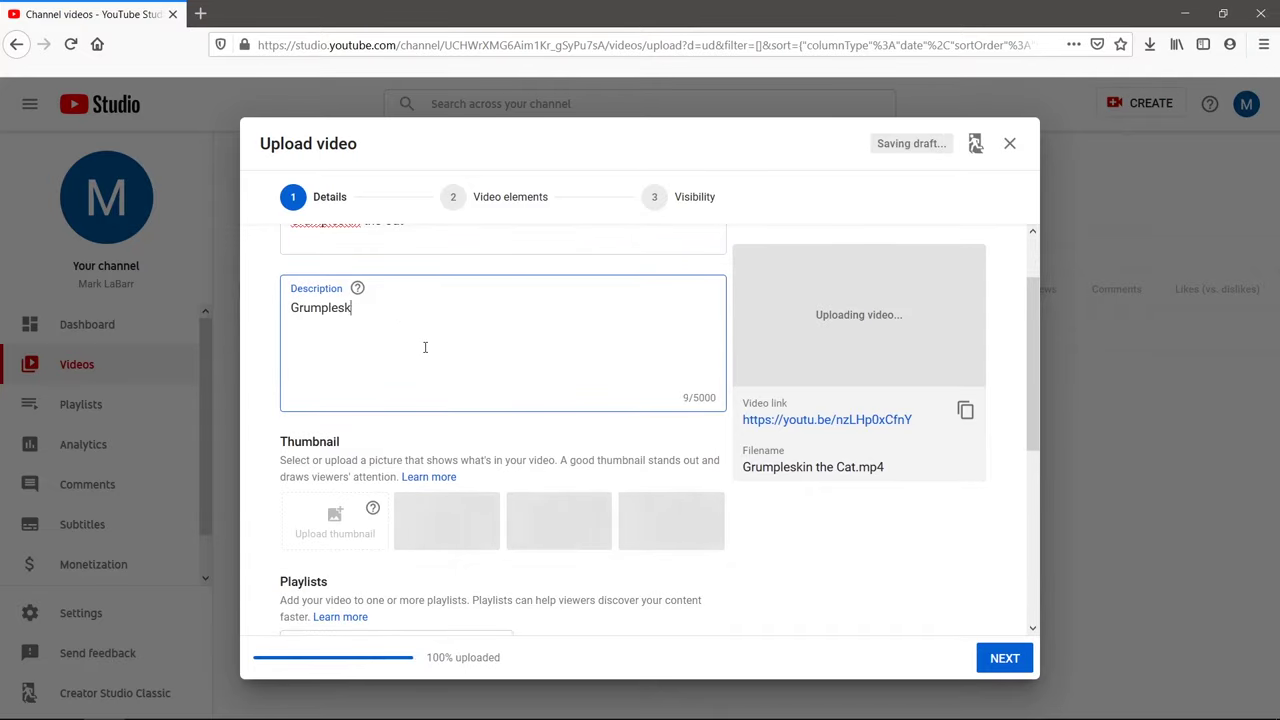
{"action": "type", "text": "in the cat blinki"}
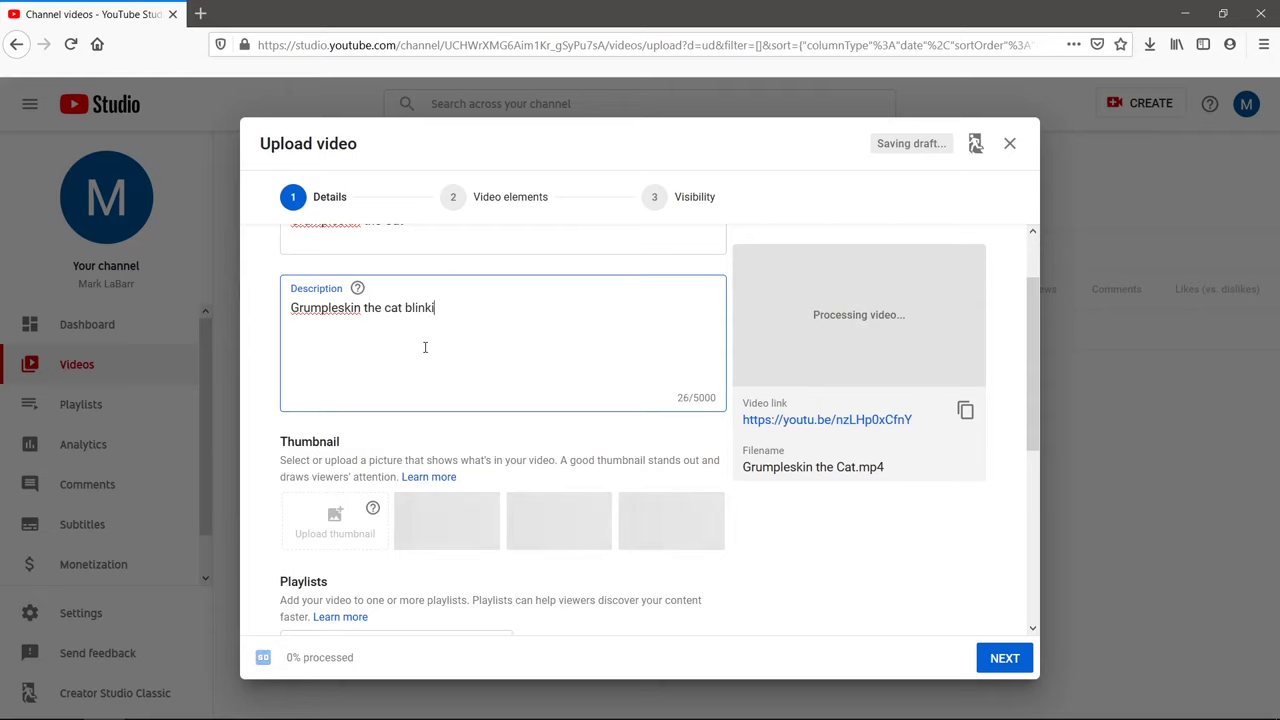
{"action": "type", "text": "ng"}
{"action": "scroll", "coordinate": [425, 347], "scroll_direction": "down", "scroll_amount": 1}
{"action": "scroll", "coordinate": [448, 402], "scroll_direction": "down", "scroll_amount": 3}
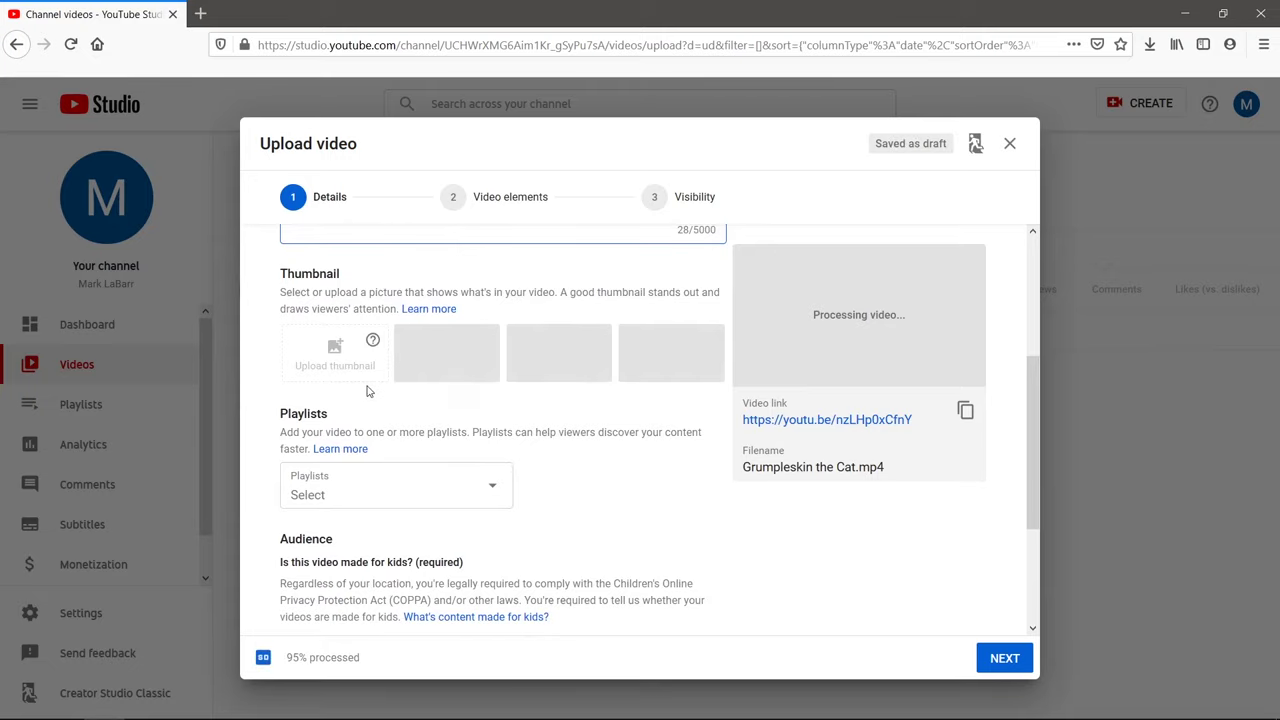
{"action": "mouse_move", "coordinate": [372, 340]}
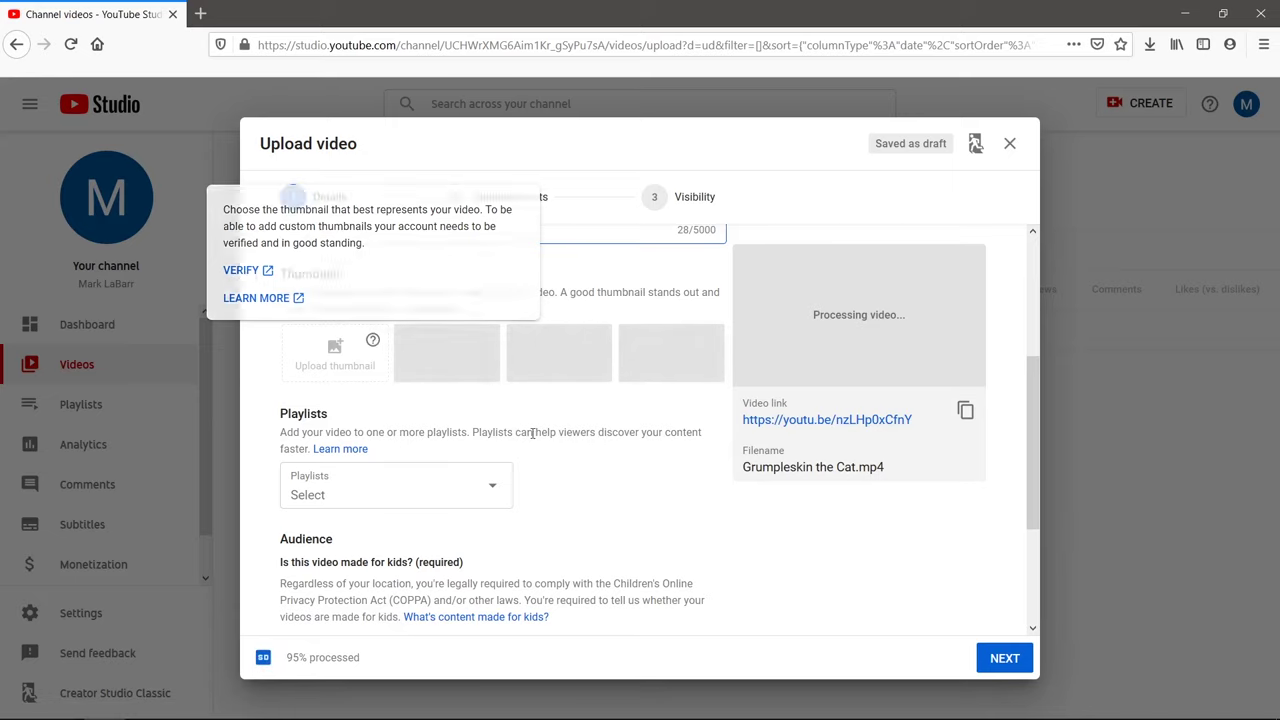
{"action": "scroll", "coordinate": [500, 380], "scroll_direction": "down", "scroll_amount": 3}
{"action": "scroll", "coordinate": [420, 280], "scroll_direction": "up", "scroll_amount": 1}
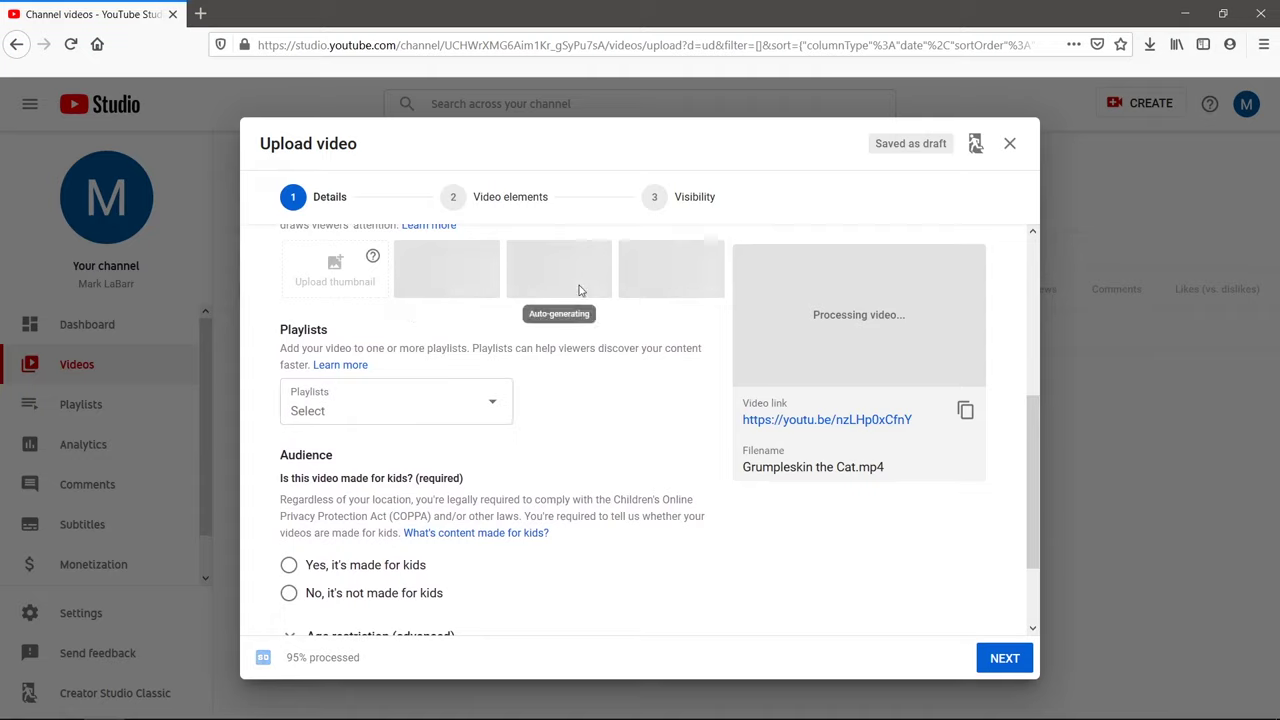
{"action": "scroll", "coordinate": [560, 374], "scroll_direction": "down", "scroll_amount": 2}
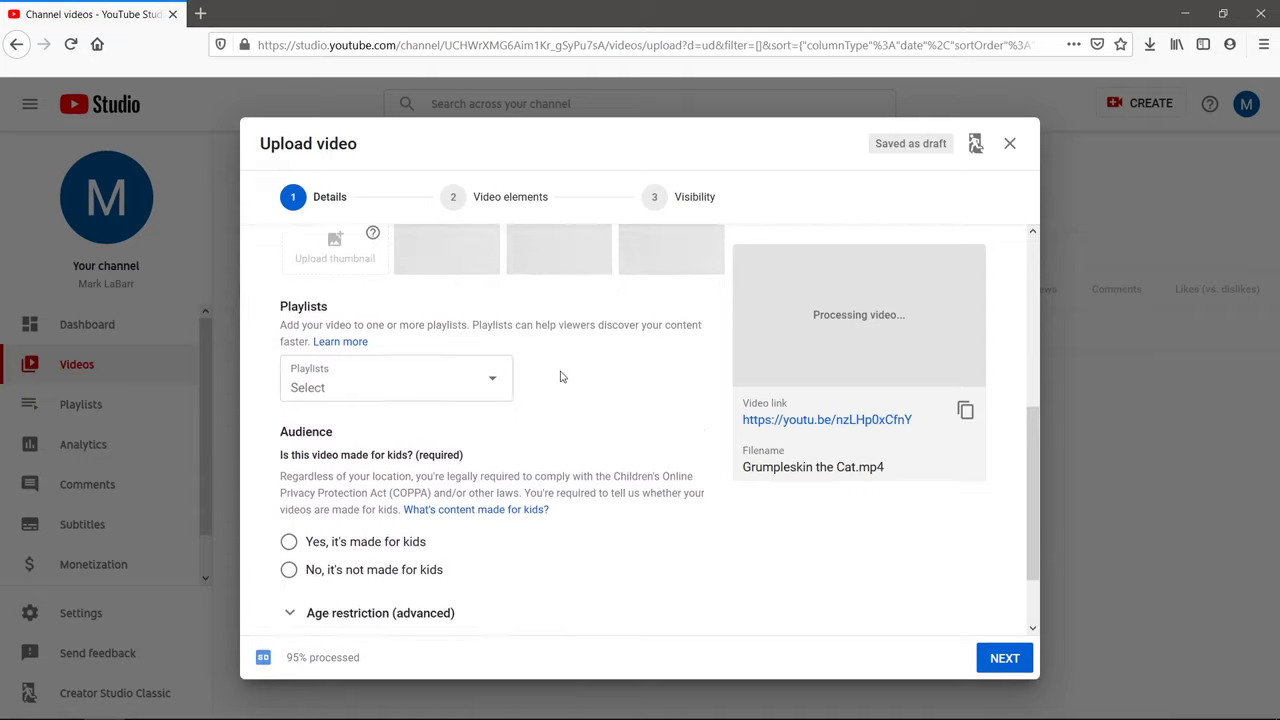
Create a new 'Cat Videos' playlist and tick it for this video.
{"action": "left_click", "coordinate": [494, 329]}
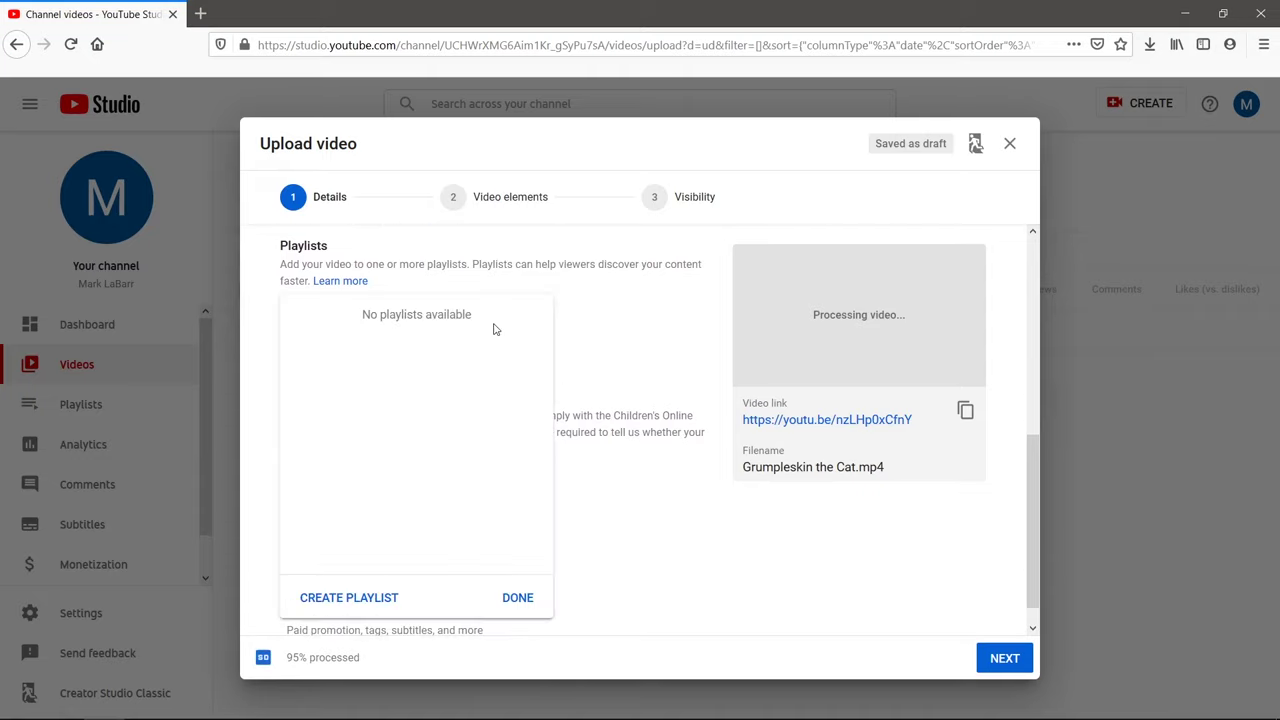
{"action": "left_click", "coordinate": [362, 600]}
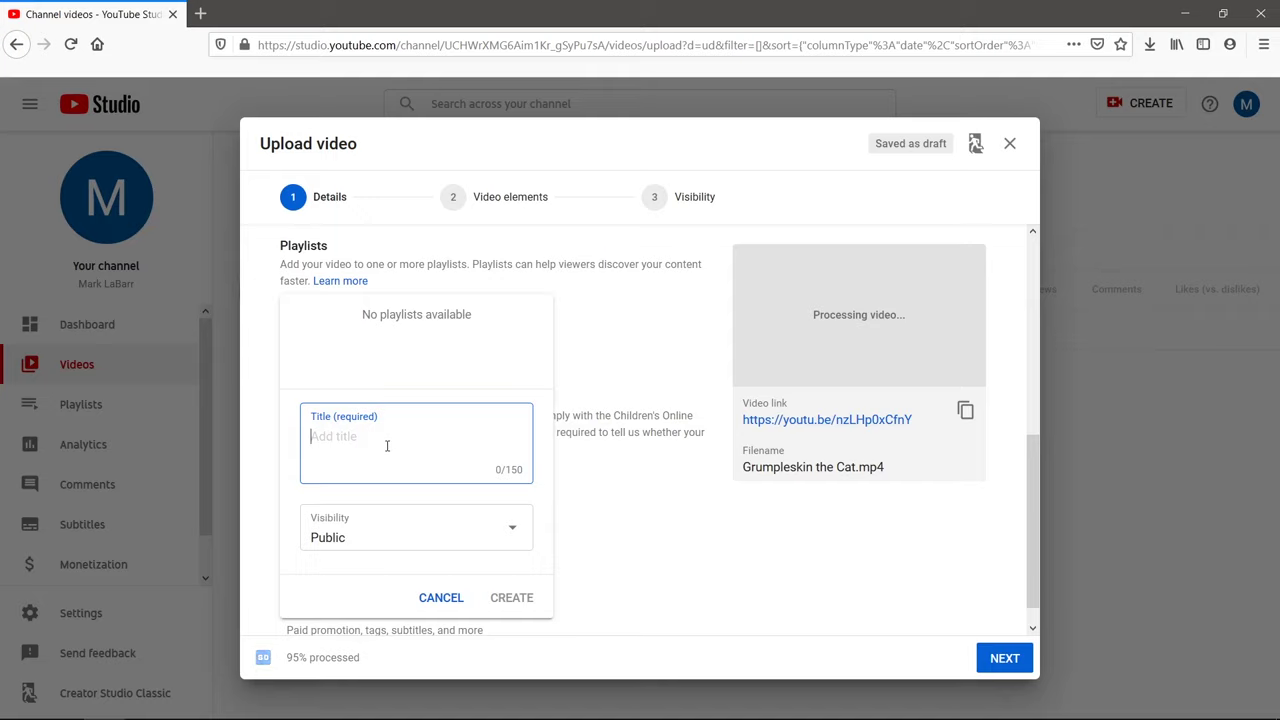
{"action": "type", "text": "Cat Videos"}
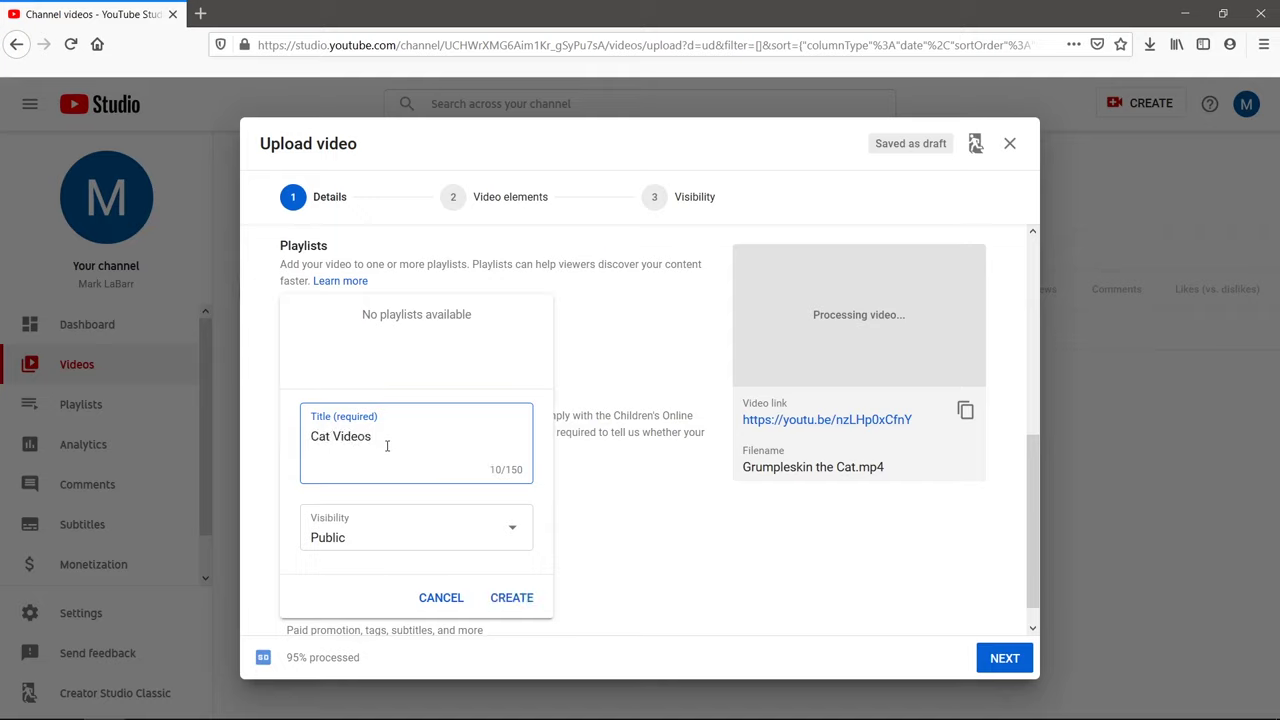
{"action": "left_click", "coordinate": [513, 597]}
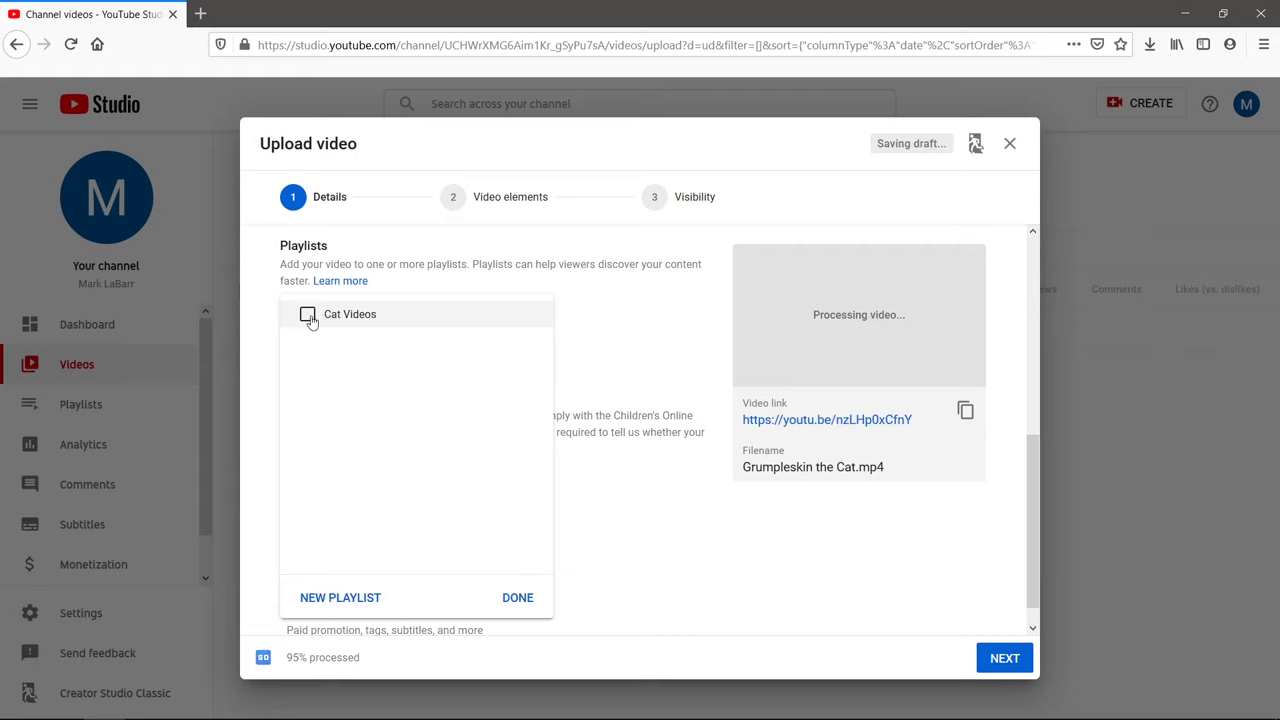
{"action": "left_click", "coordinate": [308, 315]}
{"action": "left_click", "coordinate": [517, 597]}
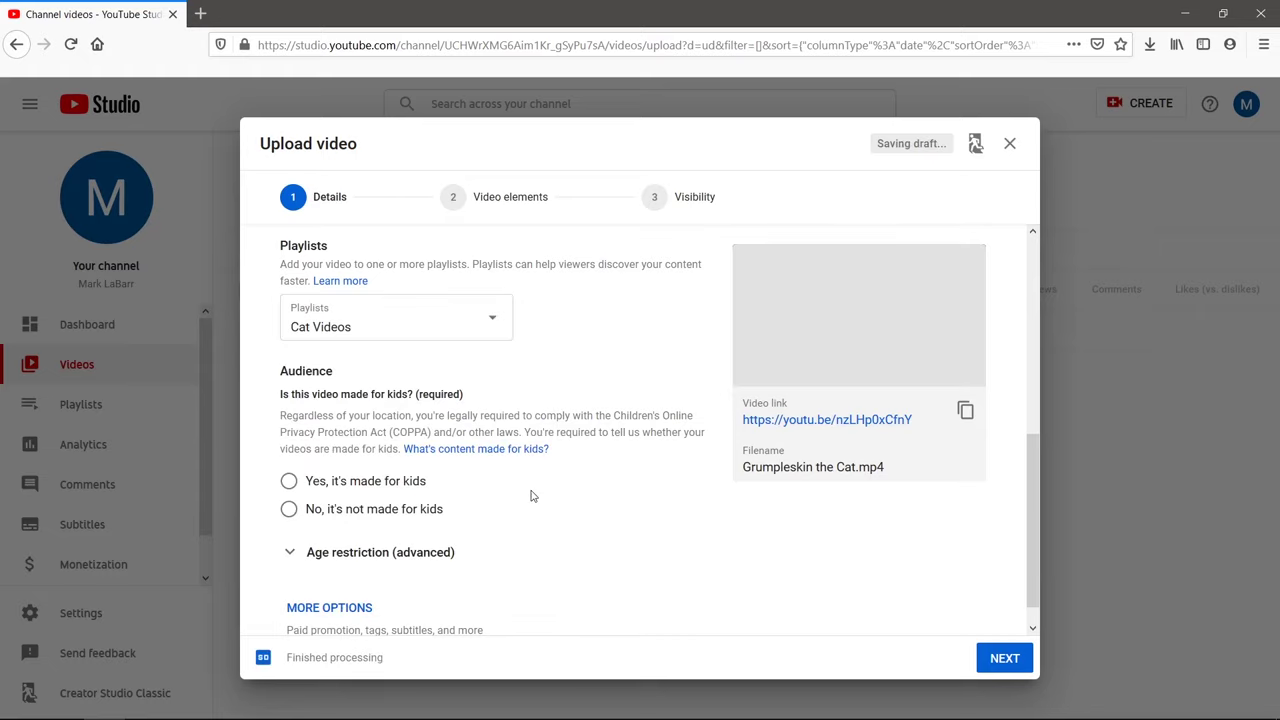
Choose 'No, it's not made for kids' and expand the Age restriction section.
{"action": "scroll", "coordinate": [604, 418], "scroll_direction": "down", "scroll_amount": 1}
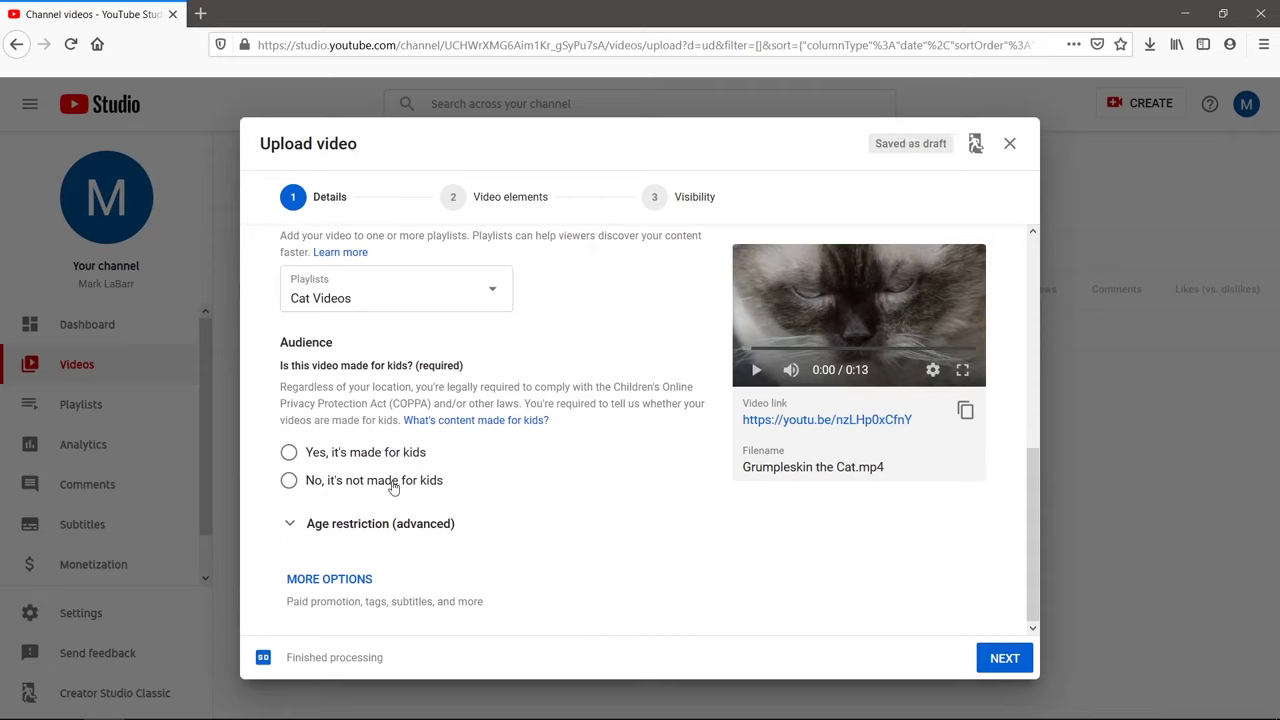
{"action": "left_click", "coordinate": [355, 484]}
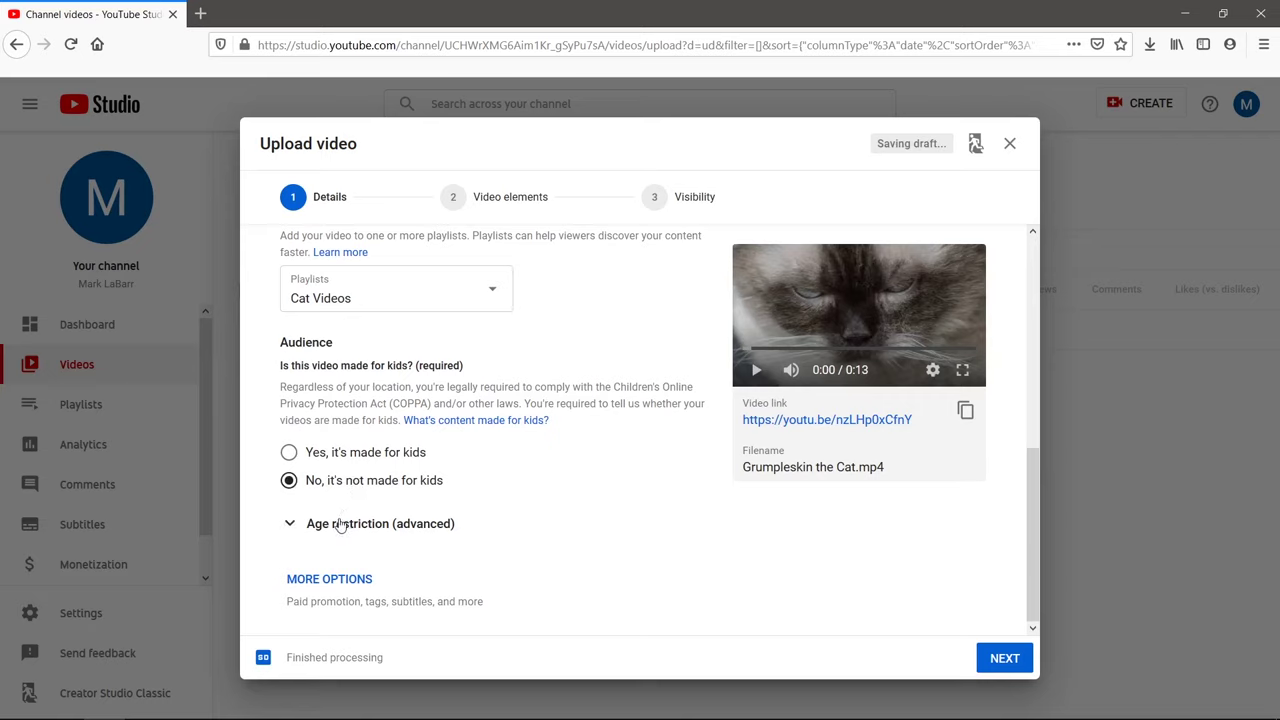
{"action": "left_click", "coordinate": [340, 525]}
Reveal the additional settings via MORE OPTIONS and go to the Tags field.
{"action": "scroll", "coordinate": [380, 515], "scroll_direction": "down", "scroll_amount": 3}
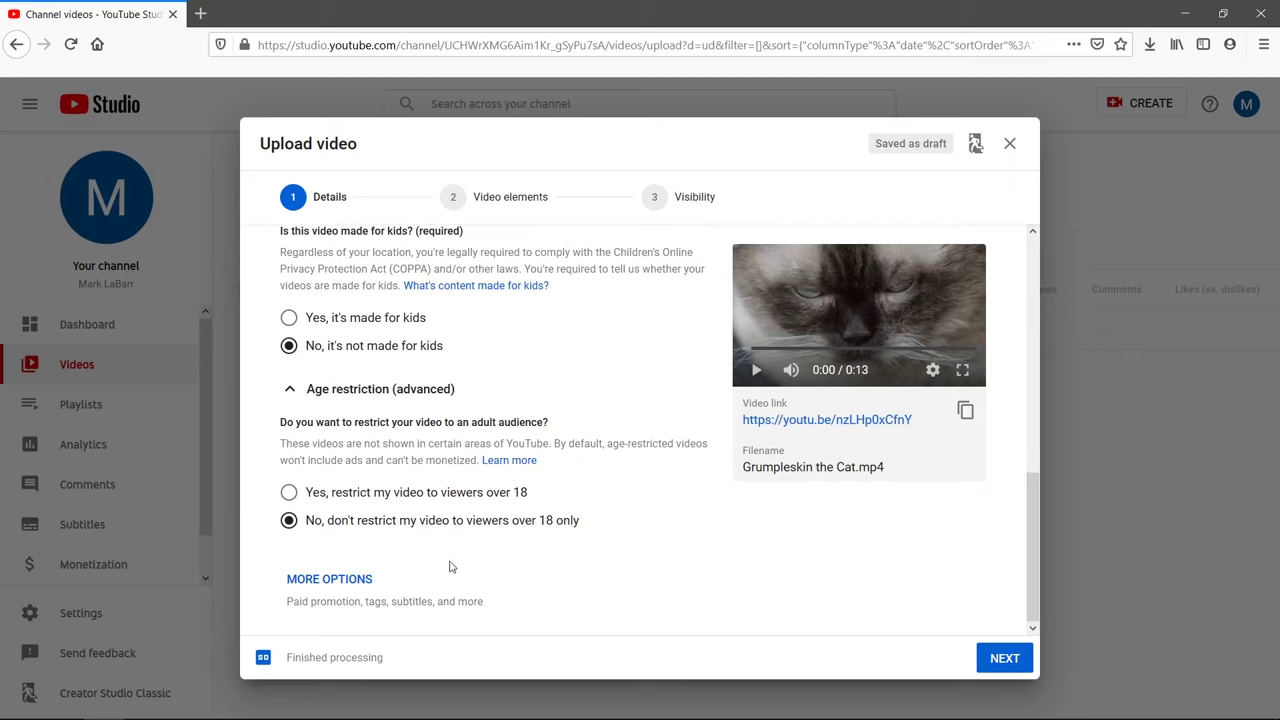
{"action": "left_click", "coordinate": [366, 580]}
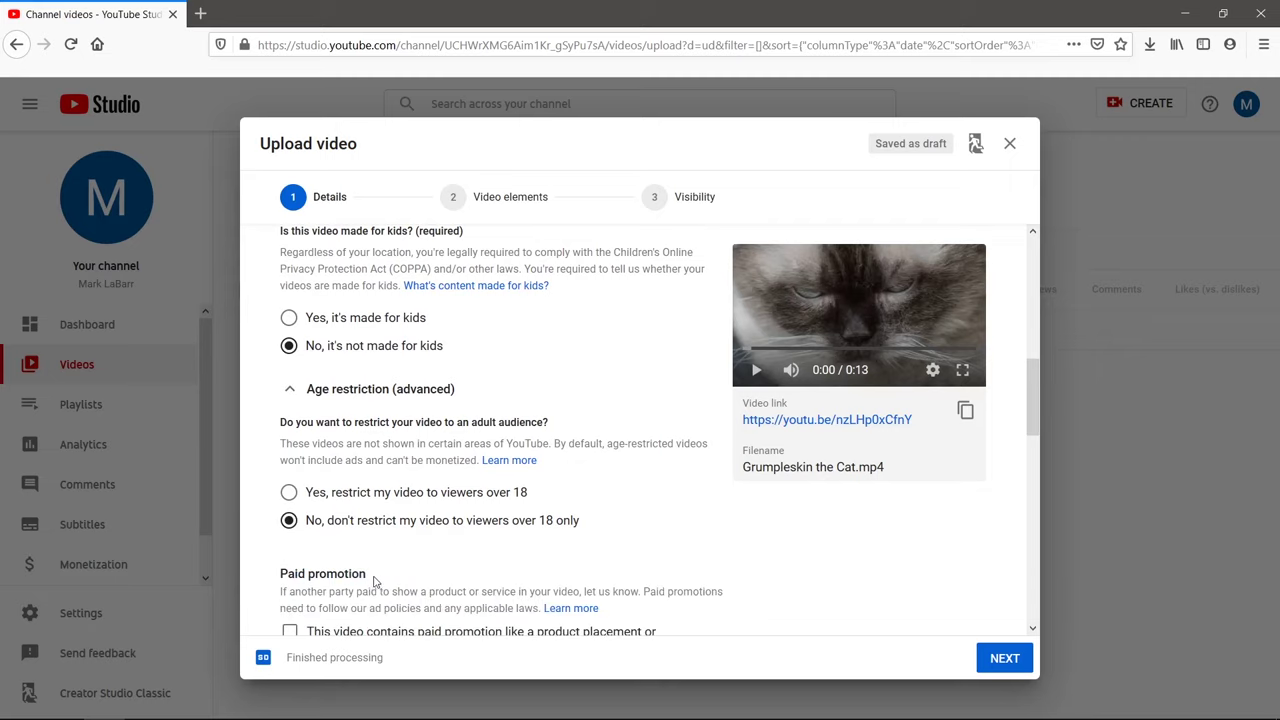
{"action": "scroll", "coordinate": [375, 580], "scroll_direction": "down", "scroll_amount": 4}
{"action": "scroll", "coordinate": [383, 570], "scroll_direction": "down", "scroll_amount": 1}
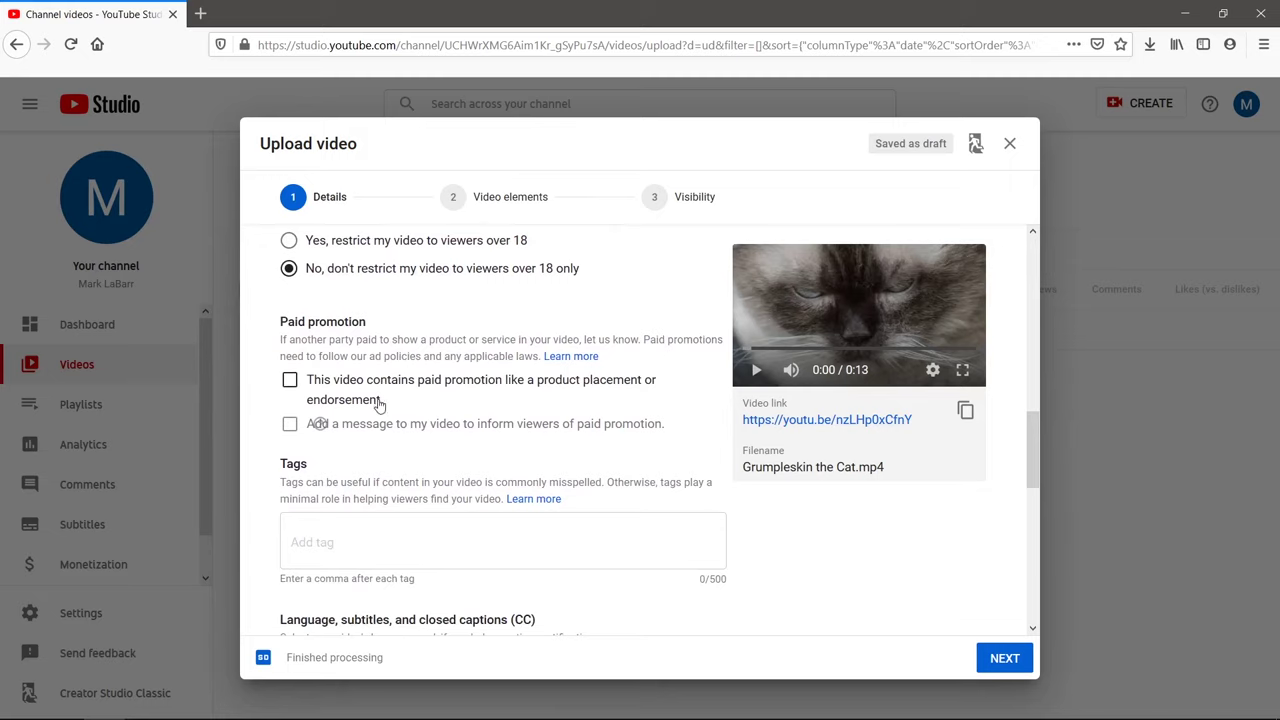
{"action": "scroll", "coordinate": [375, 428], "scroll_direction": "down", "scroll_amount": 2}
{"action": "left_click", "coordinate": [378, 447]}
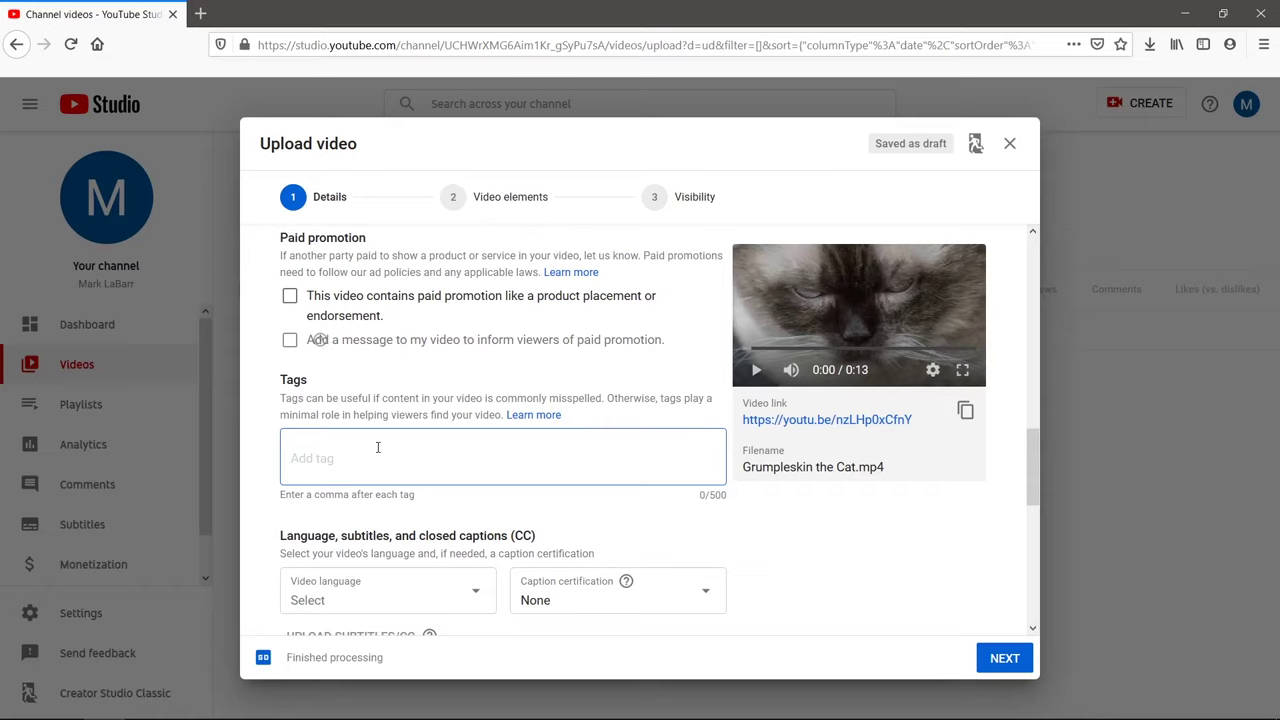
Enter the comma-separated tags Grumpleskin, cat, funny and cute.
{"action": "type", "text": "Grumplesk"}
{"action": "type", "text": "in"}
{"action": "key", "text": "Return"}
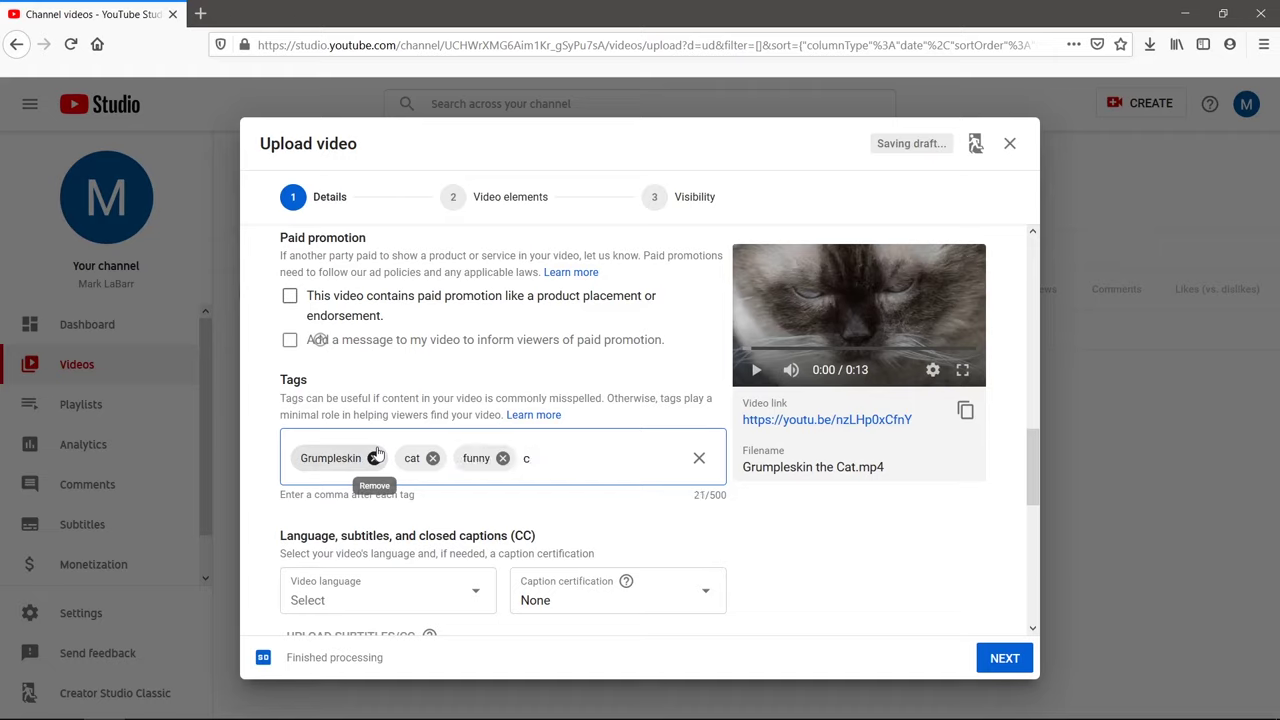
{"action": "type", "text": ","}
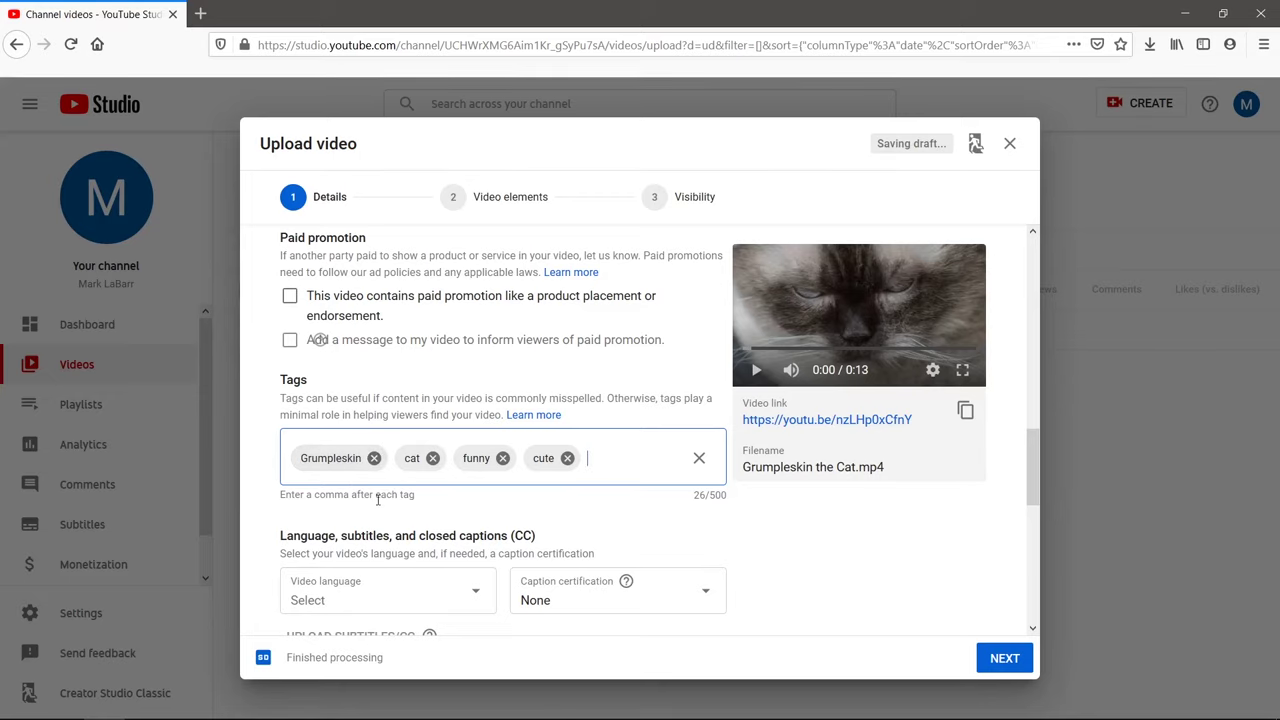
Choose English (United States) from the Video language dropdown.
{"action": "scroll", "coordinate": [377, 500], "scroll_direction": "down", "scroll_amount": 3}
{"action": "scroll", "coordinate": [420, 380], "scroll_direction": "down", "scroll_amount": 2}
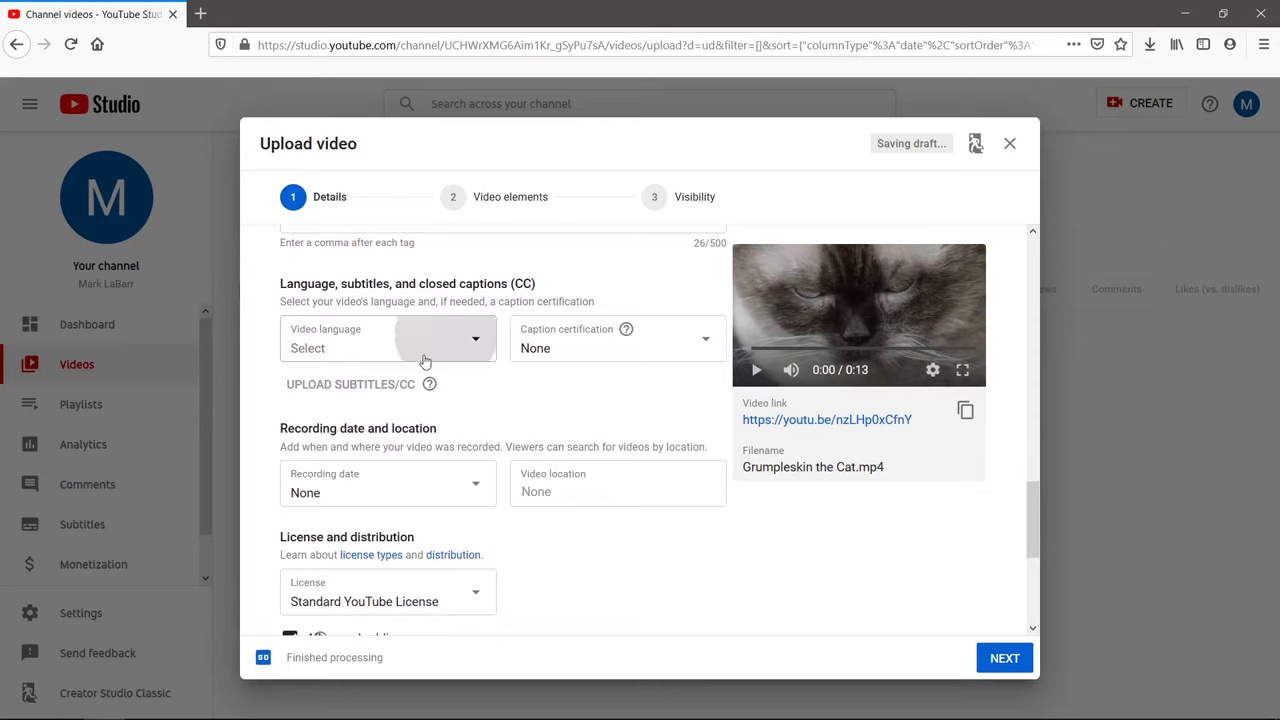
{"action": "left_click", "coordinate": [425, 352]}
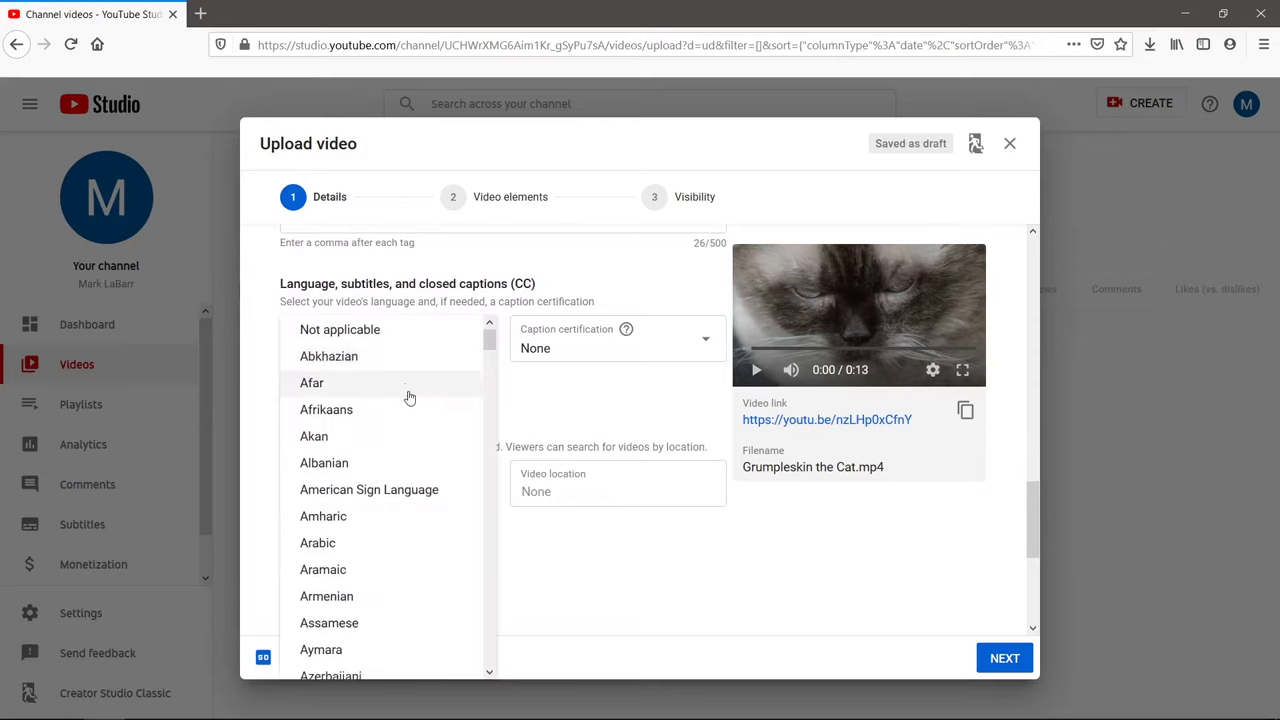
{"action": "scroll", "coordinate": [408, 397], "scroll_direction": "down", "scroll_amount": 5}
{"action": "scroll", "coordinate": [408, 405], "scroll_direction": "down", "scroll_amount": 2}
{"action": "scroll", "coordinate": [407, 410], "scroll_direction": "down", "scroll_amount": 2}
{"action": "scroll", "coordinate": [407, 410], "scroll_direction": "down", "scroll_amount": 5}
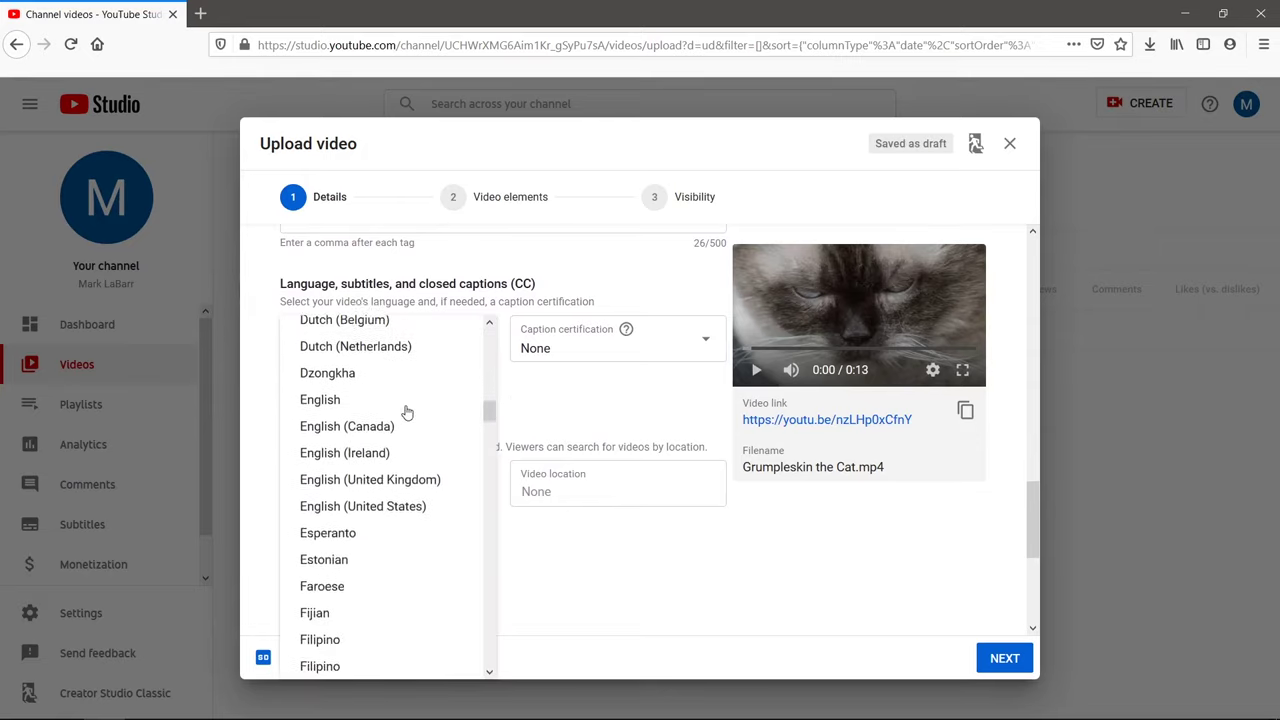
{"action": "scroll", "coordinate": [407, 410], "scroll_direction": "down", "scroll_amount": 3}
{"action": "scroll", "coordinate": [407, 410], "scroll_direction": "up", "scroll_amount": 1}
{"action": "scroll", "coordinate": [407, 410], "scroll_direction": "up", "scroll_amount": 1}
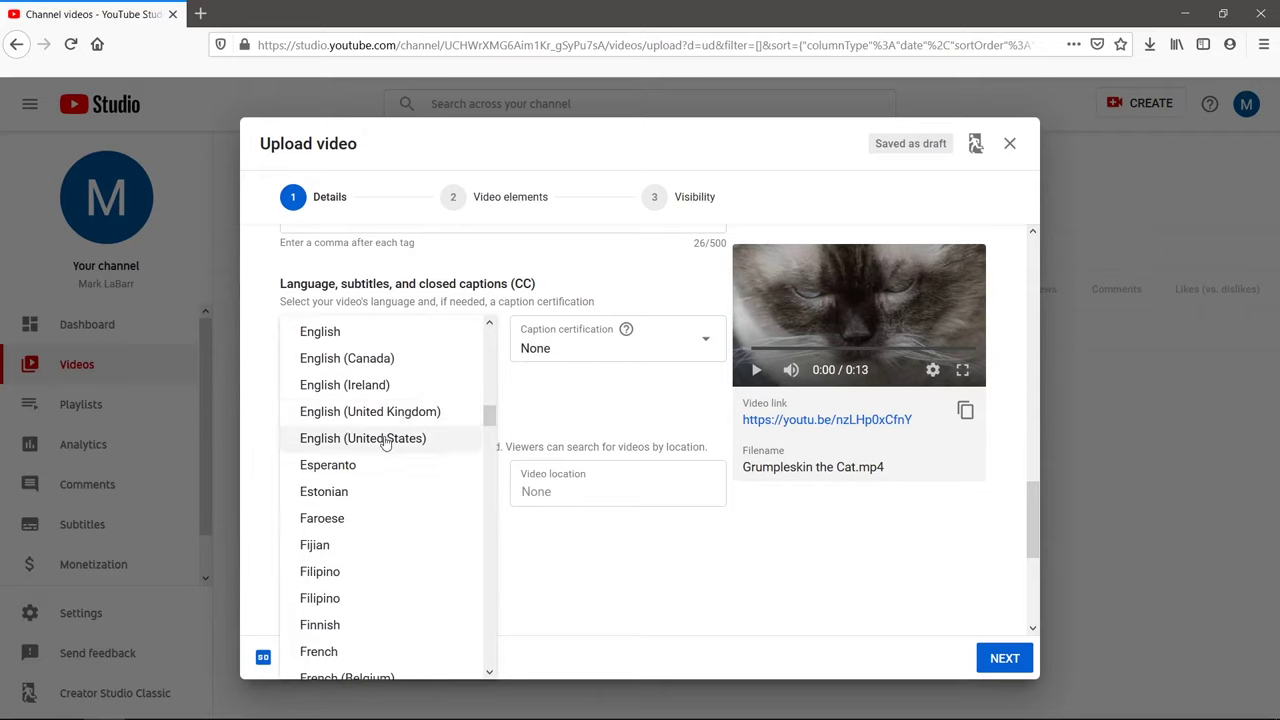
{"action": "left_click", "coordinate": [383, 440]}
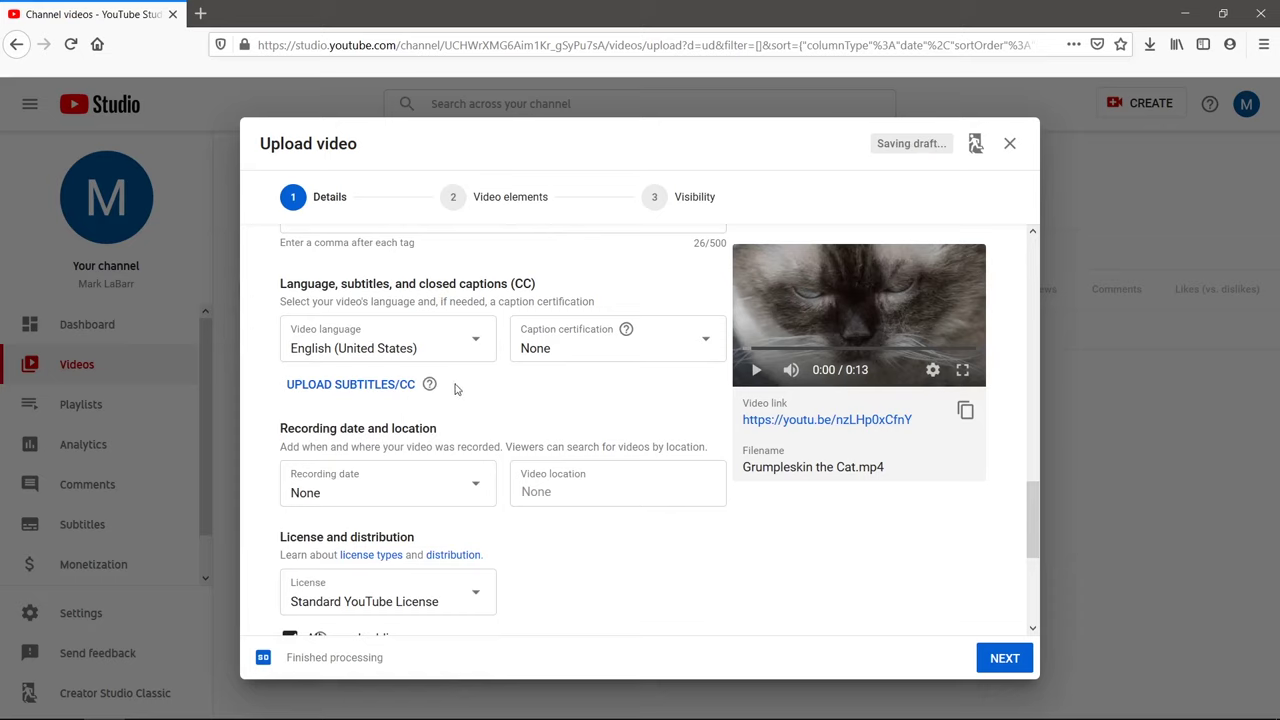
{"action": "scroll", "coordinate": [455, 389], "scroll_direction": "down", "scroll_amount": 2}
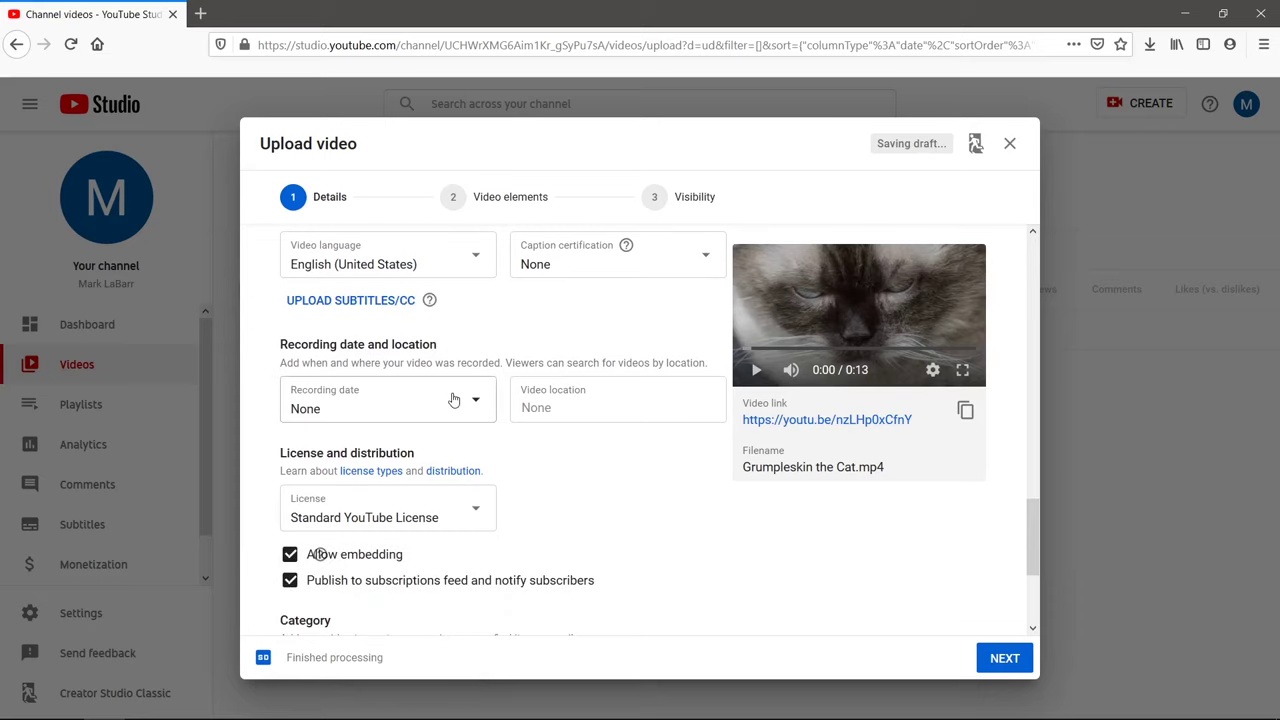
{"action": "scroll", "coordinate": [453, 399], "scroll_direction": "down", "scroll_amount": 2}
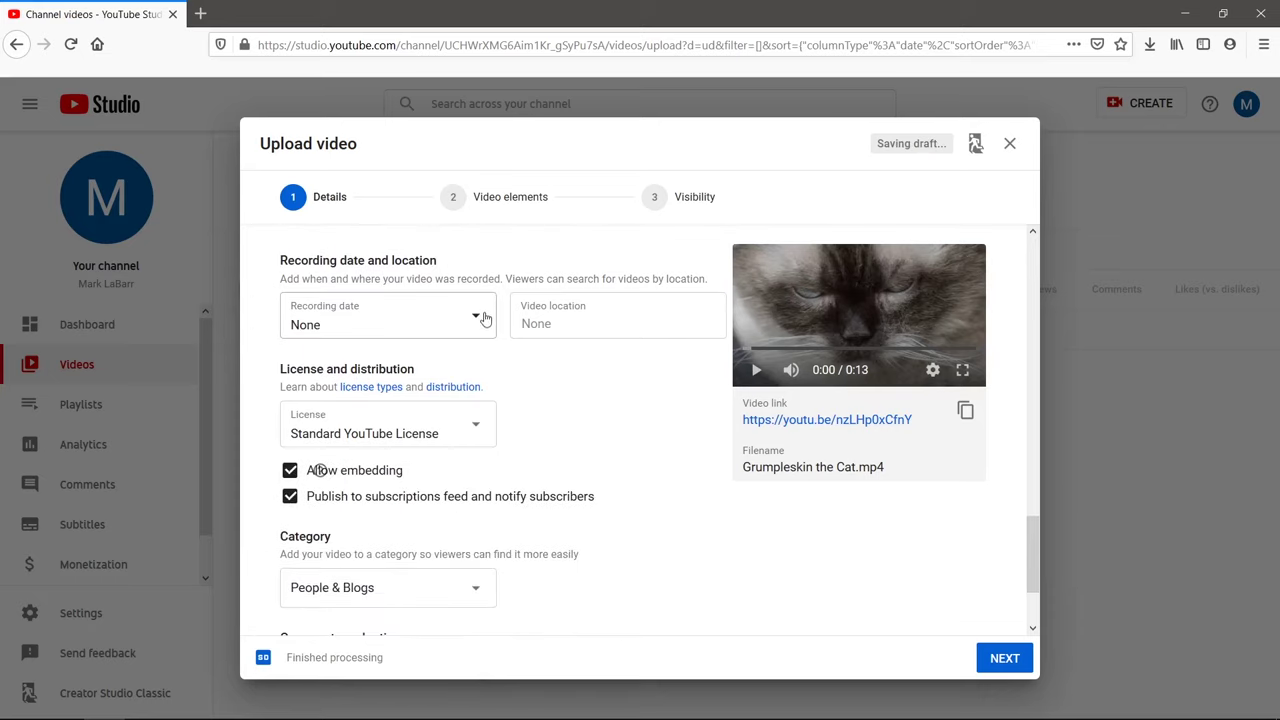
{"action": "scroll", "coordinate": [483, 318], "scroll_direction": "down", "scroll_amount": 2}
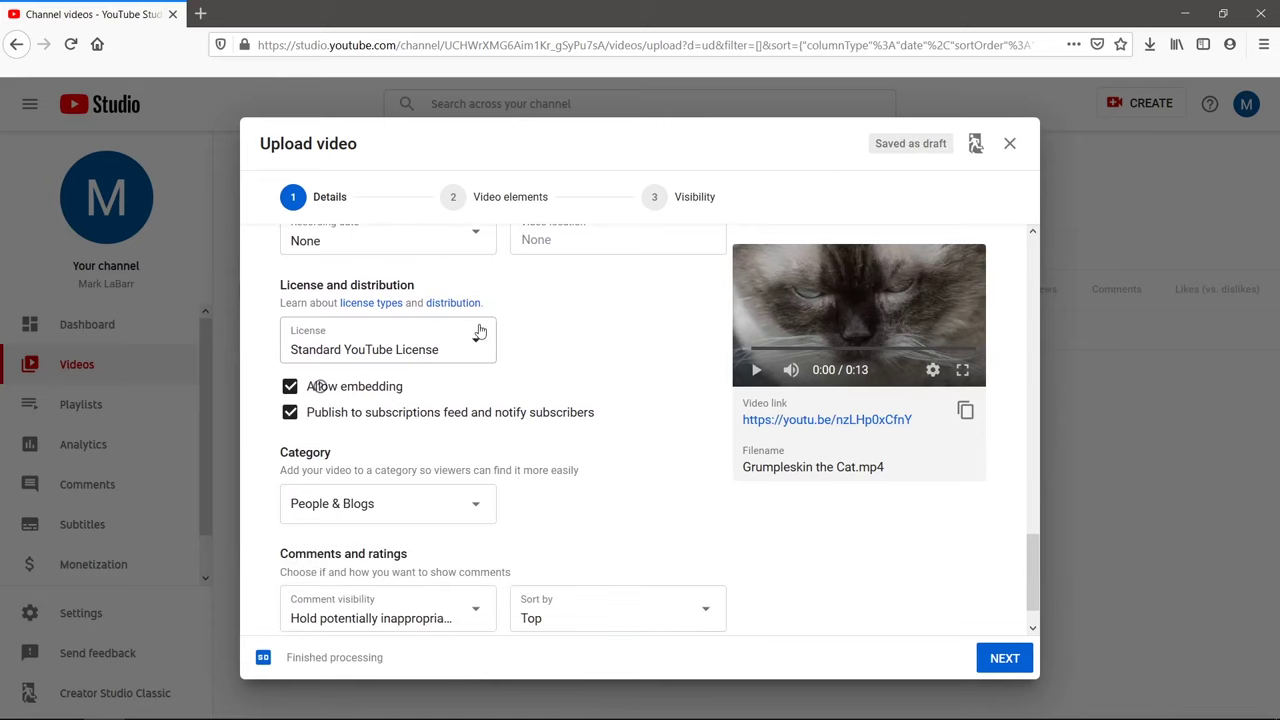
Set category to Pets & Animals and hold potentially inappropriate comments for review.
{"action": "scroll", "coordinate": [373, 392], "scroll_direction": "down", "scroll_amount": 1}
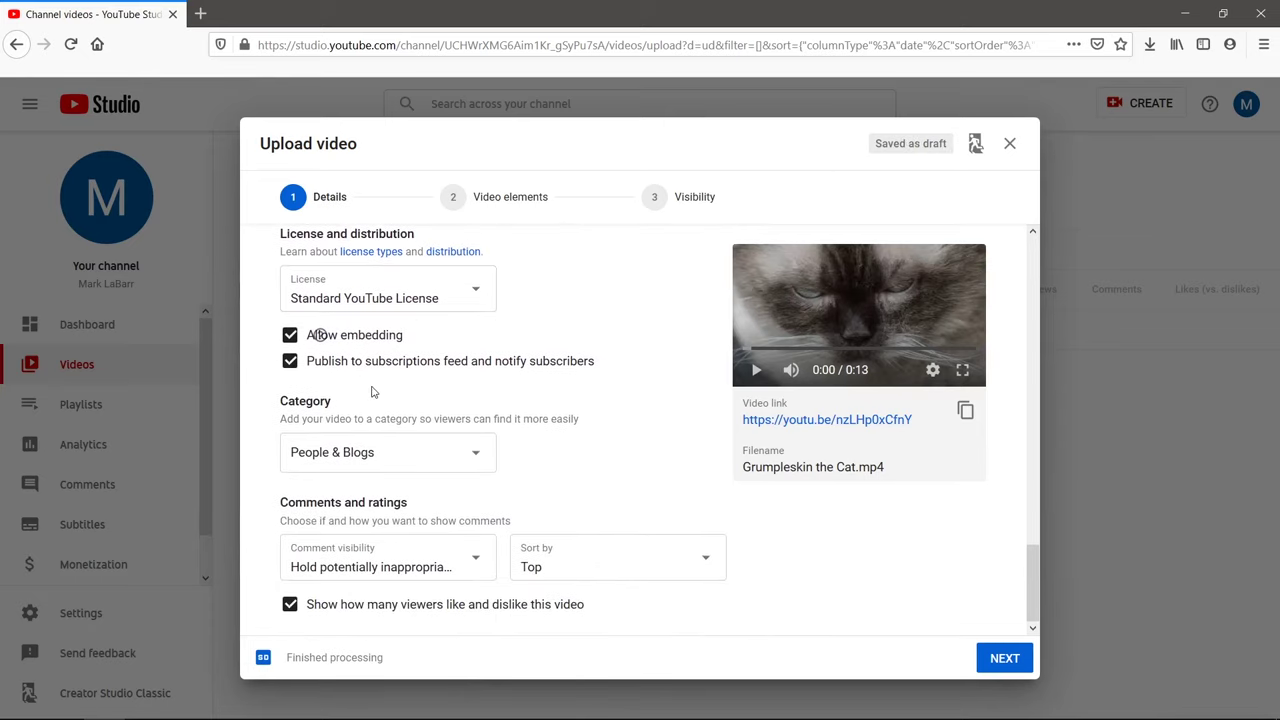
{"action": "left_click", "coordinate": [417, 455]}
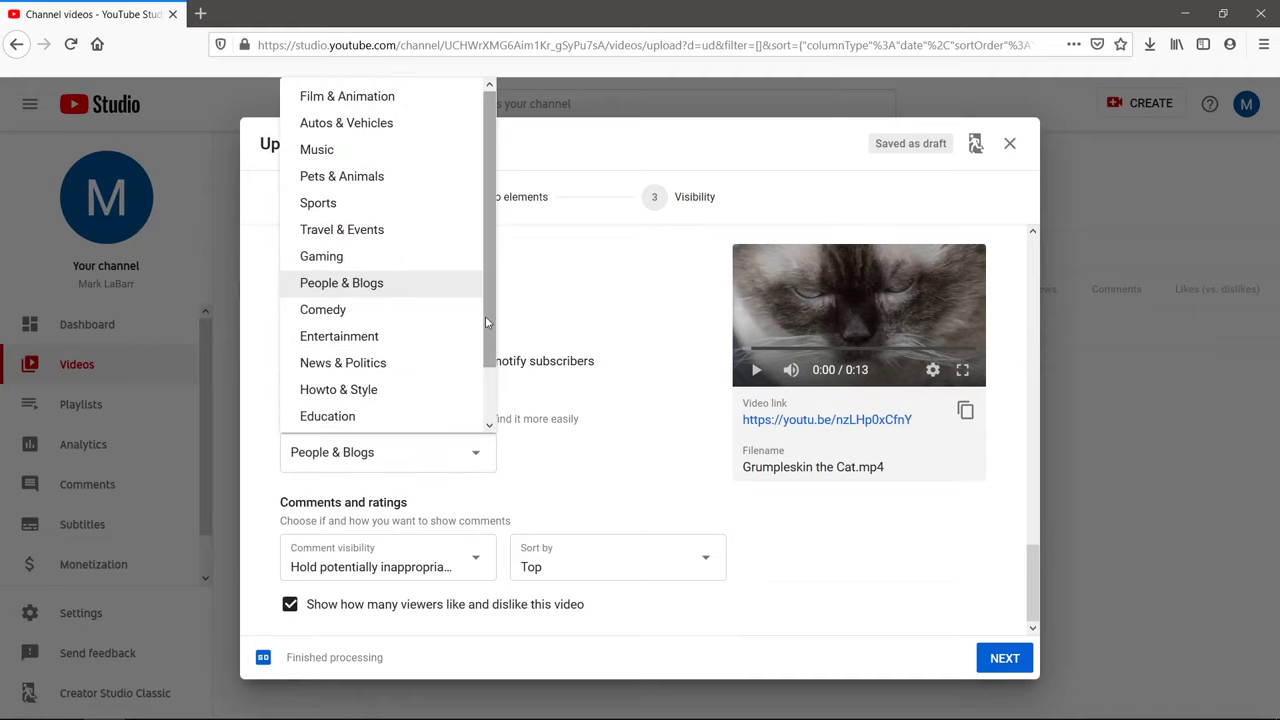
{"action": "left_click_drag", "start_coordinate": [487, 322], "coordinate": [484, 321]}
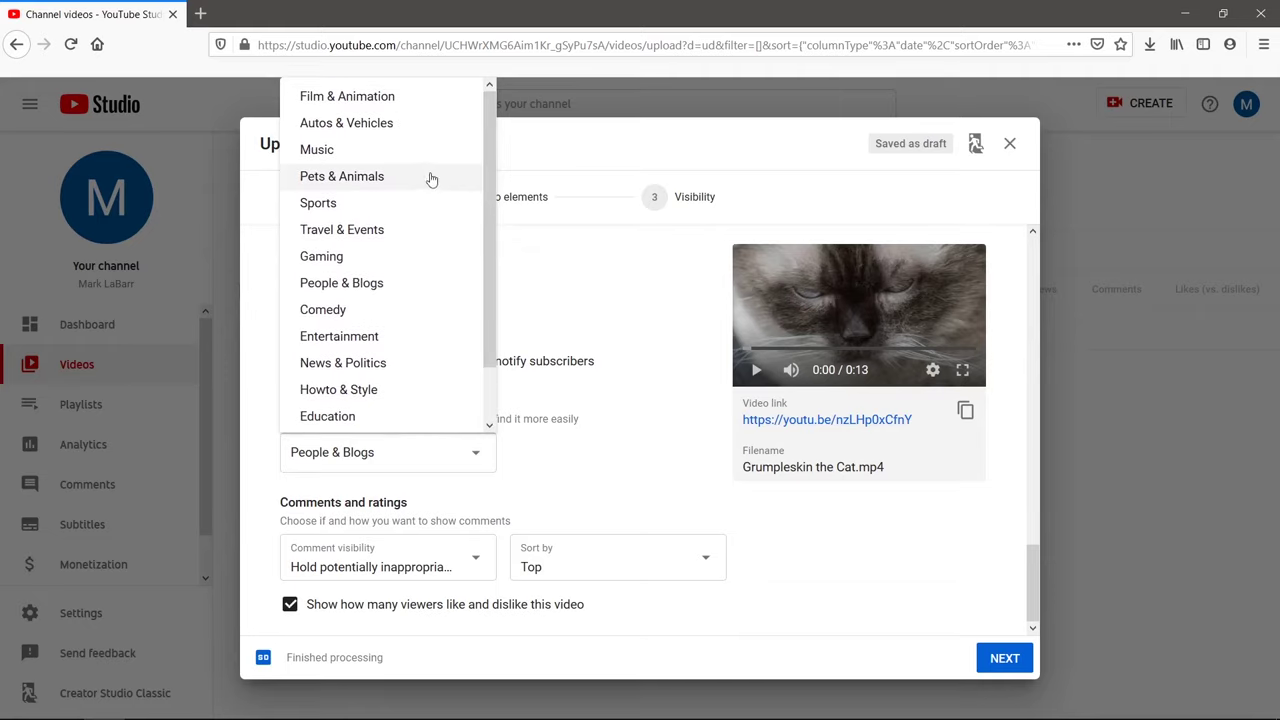
{"action": "left_click", "coordinate": [342, 180]}
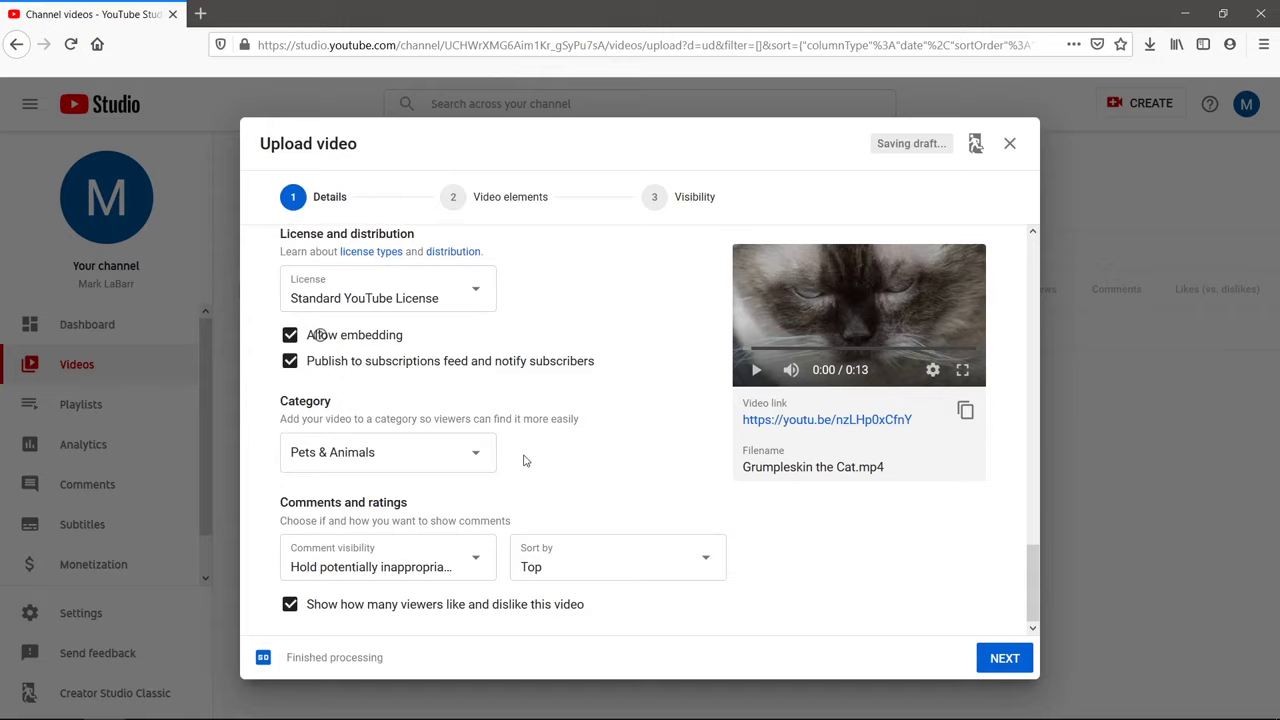
{"action": "left_click", "coordinate": [468, 560]}
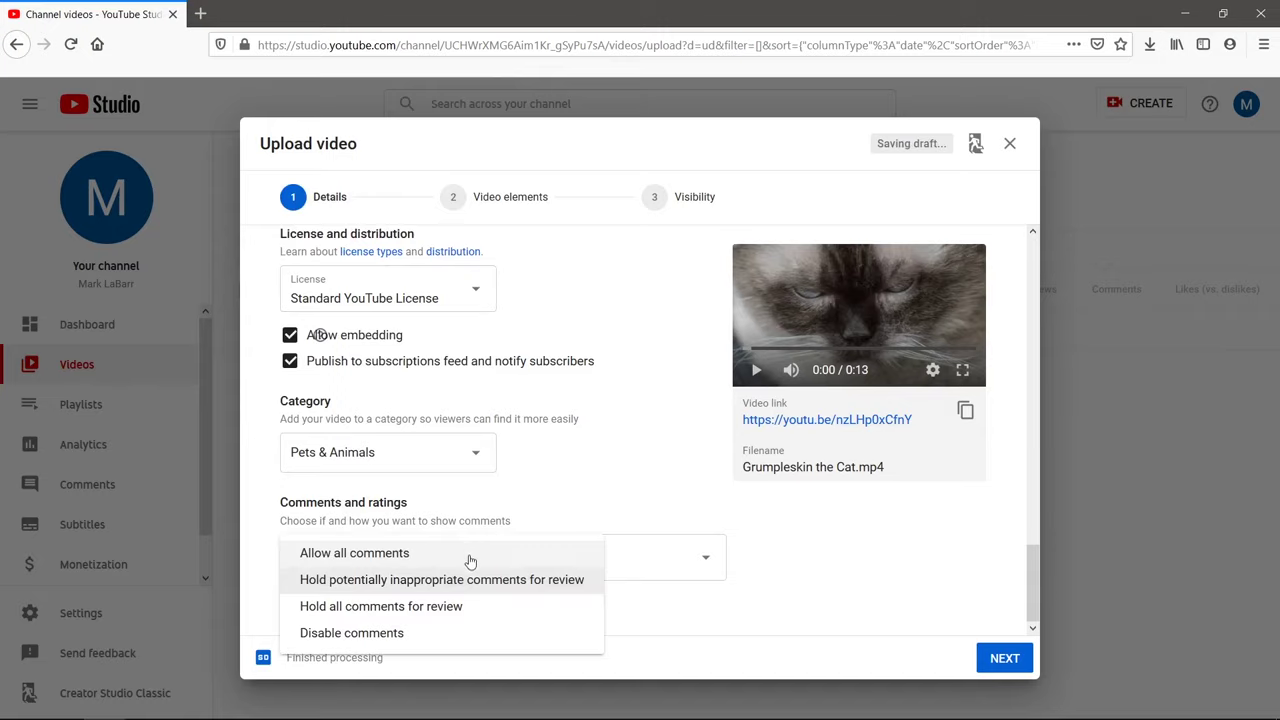
{"action": "left_click", "coordinate": [473, 588]}
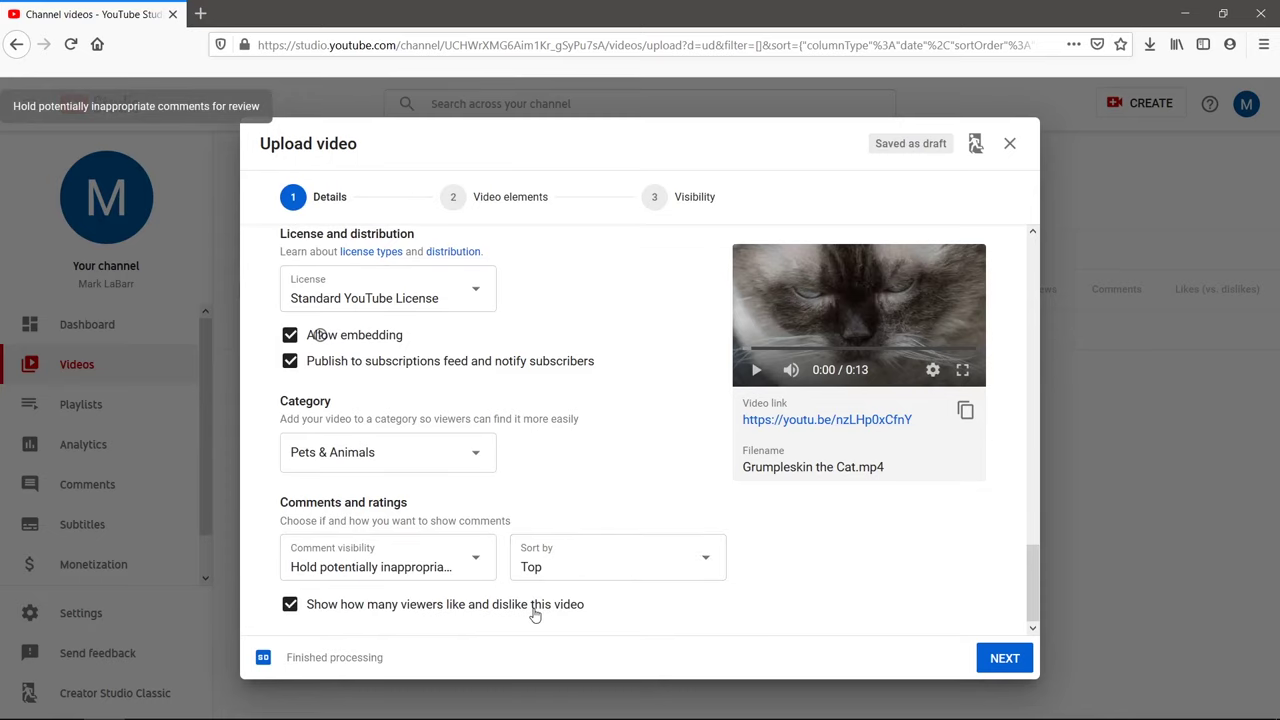
Pick the third auto-generated thumbnail and advance to the Video elements page.
{"action": "scroll", "coordinate": [519, 610], "scroll_direction": "up", "scroll_amount": 5}
{"action": "scroll", "coordinate": [515, 580], "scroll_direction": "up", "scroll_amount": 5}
{"action": "scroll", "coordinate": [512, 550], "scroll_direction": "up", "scroll_amount": 5}
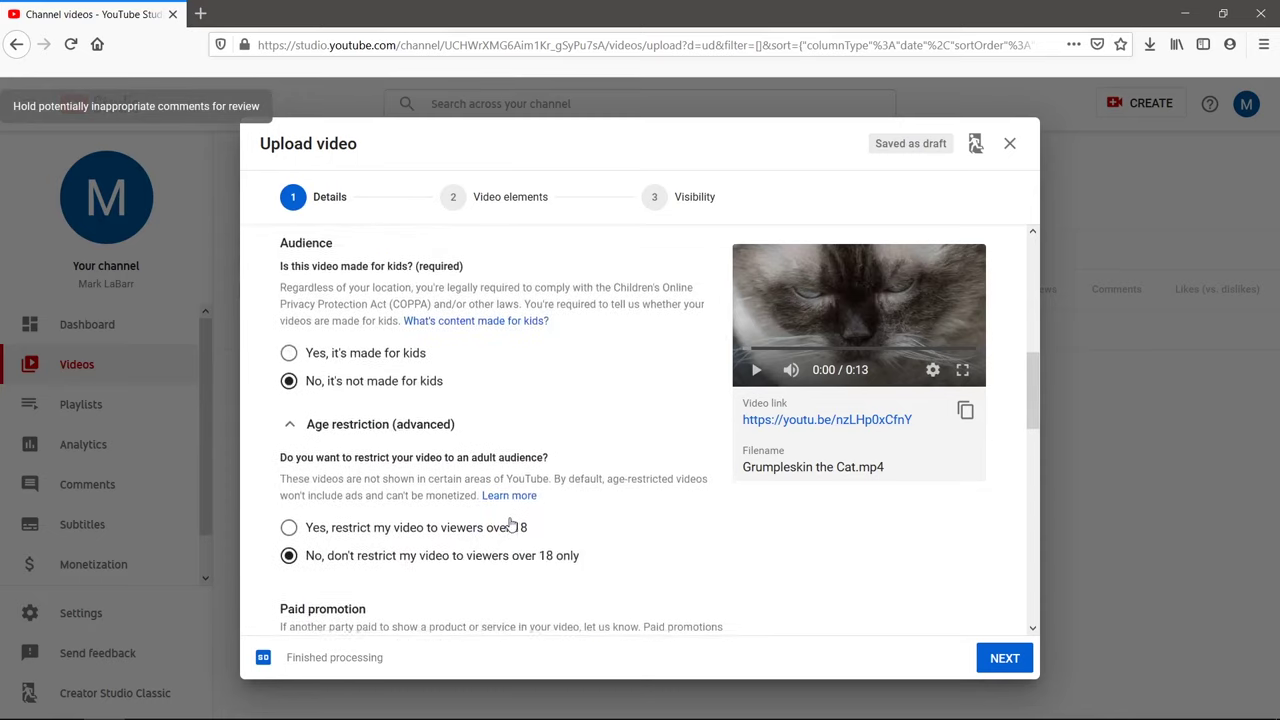
{"action": "scroll", "coordinate": [510, 523], "scroll_direction": "up", "scroll_amount": 5}
{"action": "scroll", "coordinate": [509, 523], "scroll_direction": "up", "scroll_amount": 1}
{"action": "scroll", "coordinate": [510, 523], "scroll_direction": "up", "scroll_amount": 1}
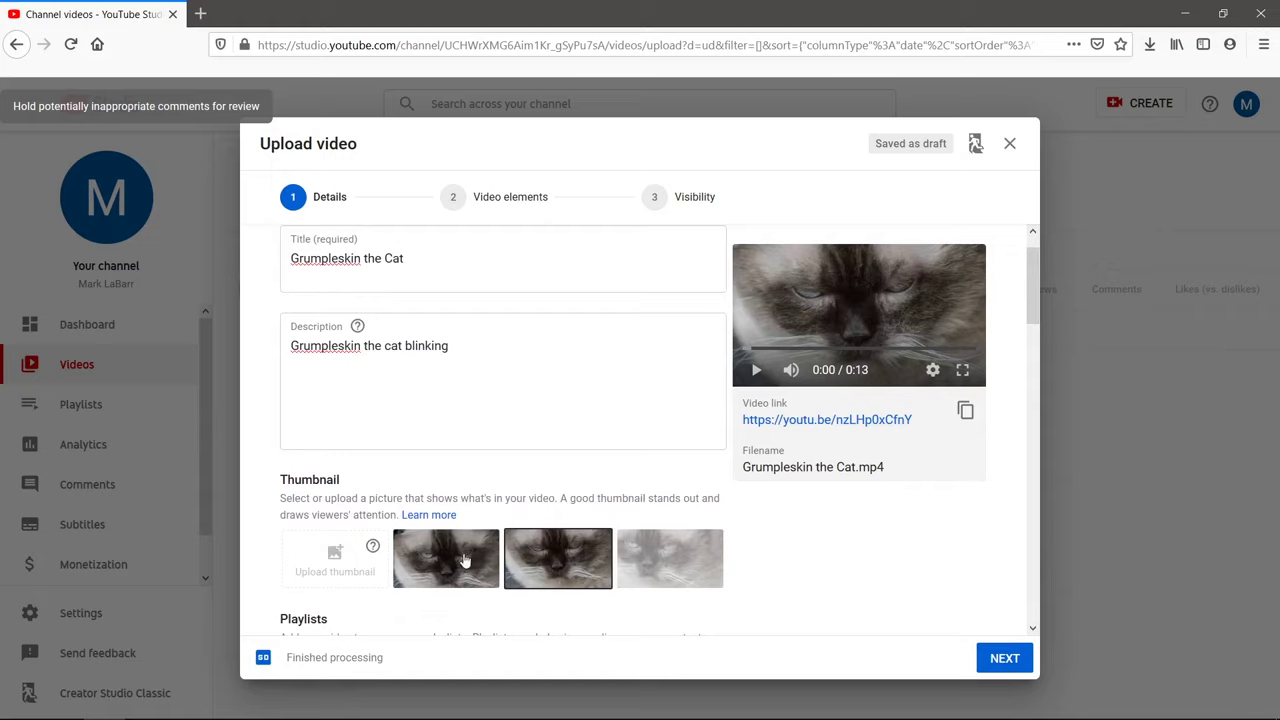
{"action": "left_click", "coordinate": [670, 568]}
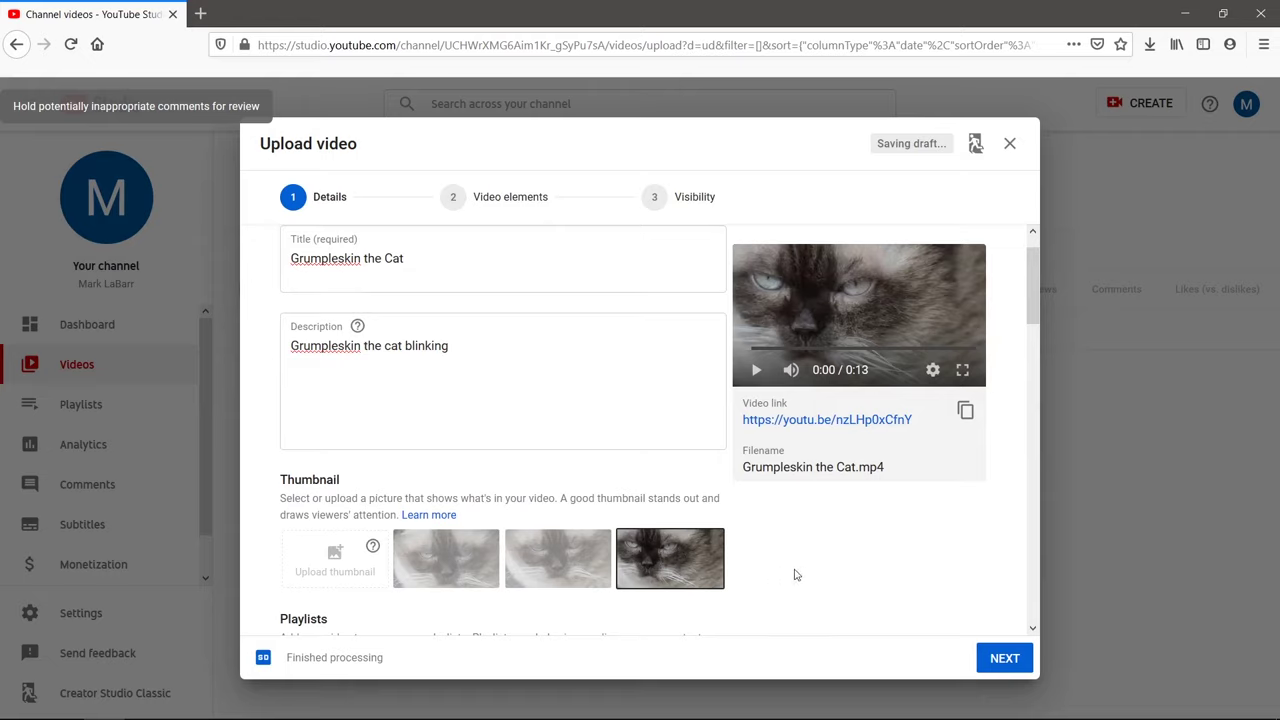
{"action": "left_click", "coordinate": [998, 659]}
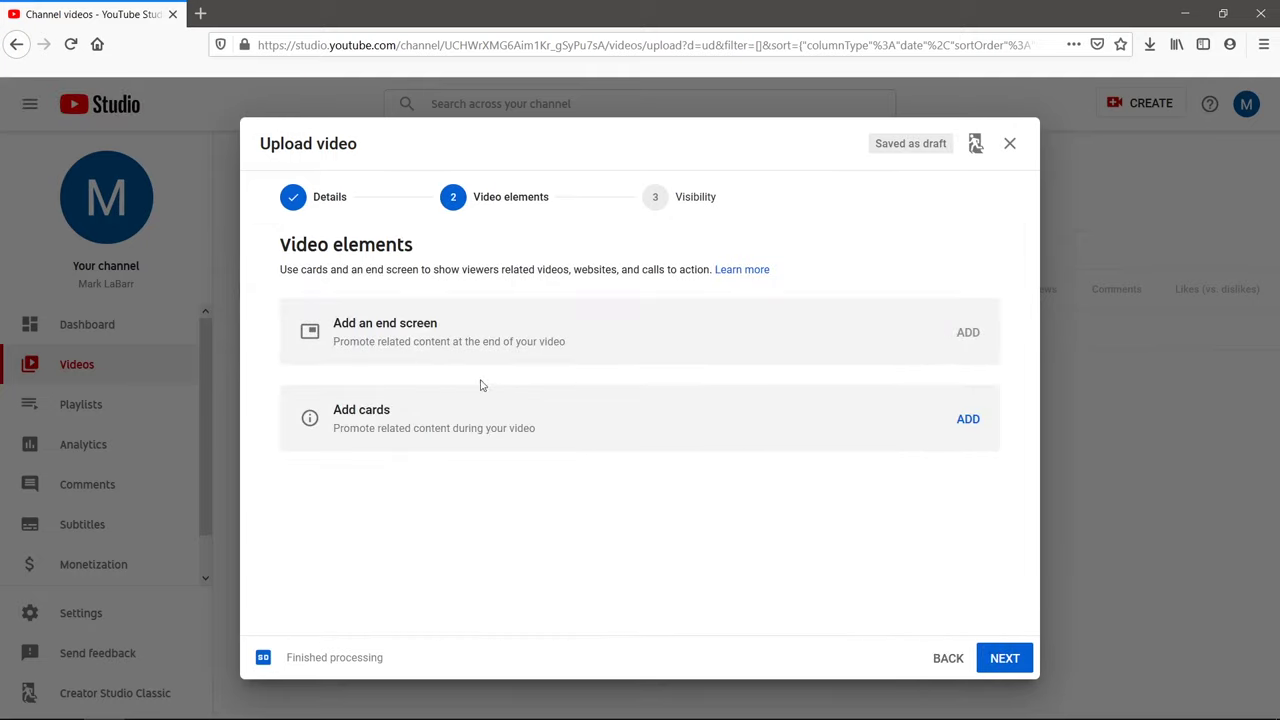
Skip Video elements, set visibility to Public and publish the video.
{"action": "left_click", "coordinate": [1007, 657]}
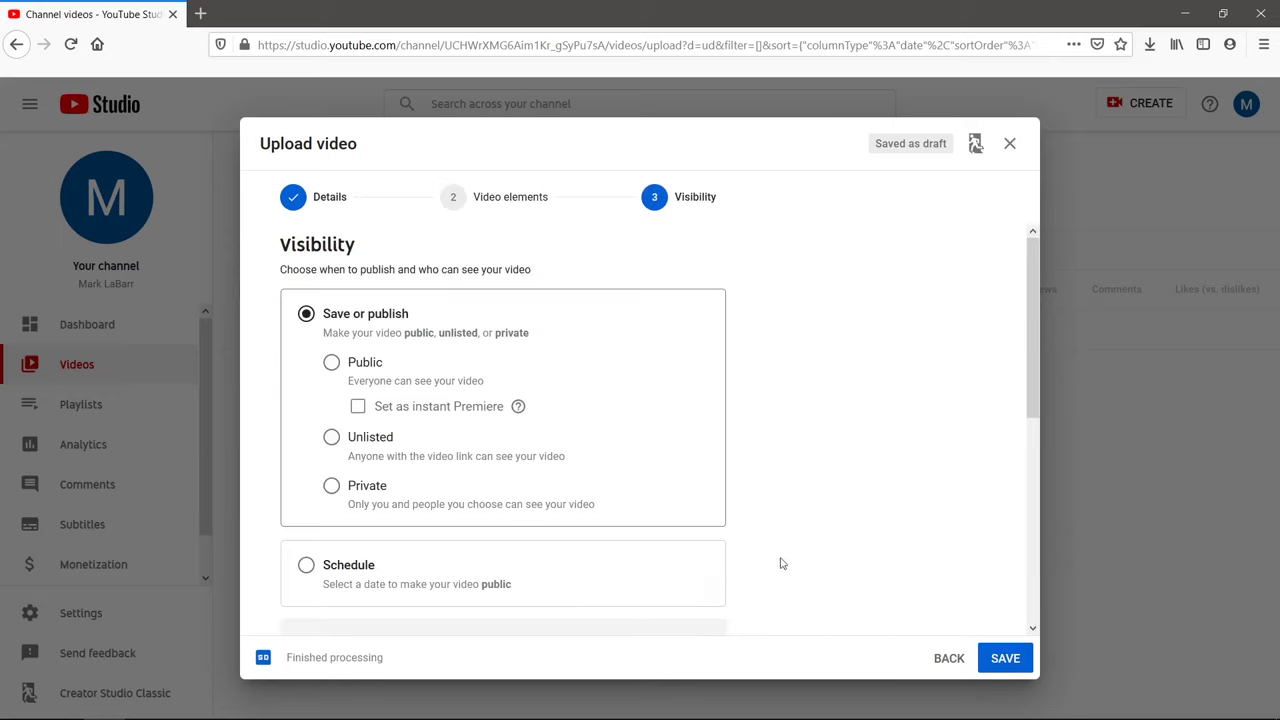
{"action": "left_click", "coordinate": [331, 360]}
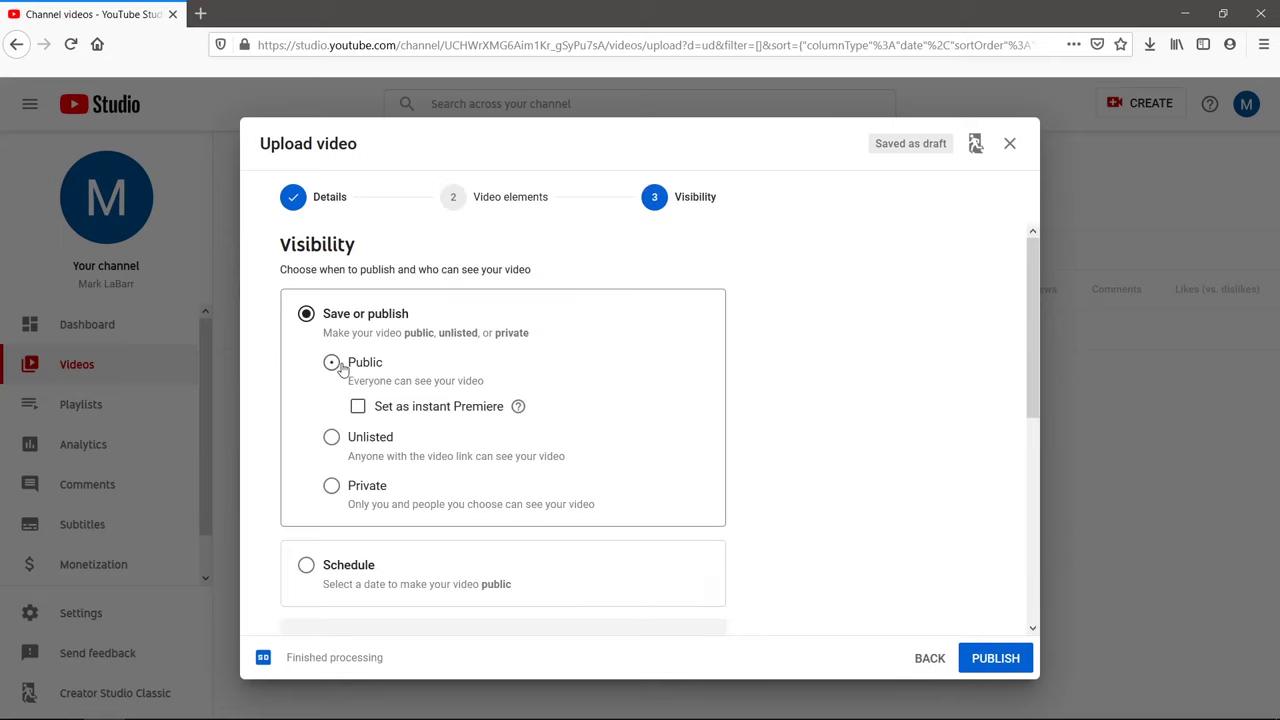
{"action": "scroll", "coordinate": [450, 362], "scroll_direction": "down", "scroll_amount": 2}
{"action": "scroll", "coordinate": [505, 372], "scroll_direction": "down", "scroll_amount": 2}
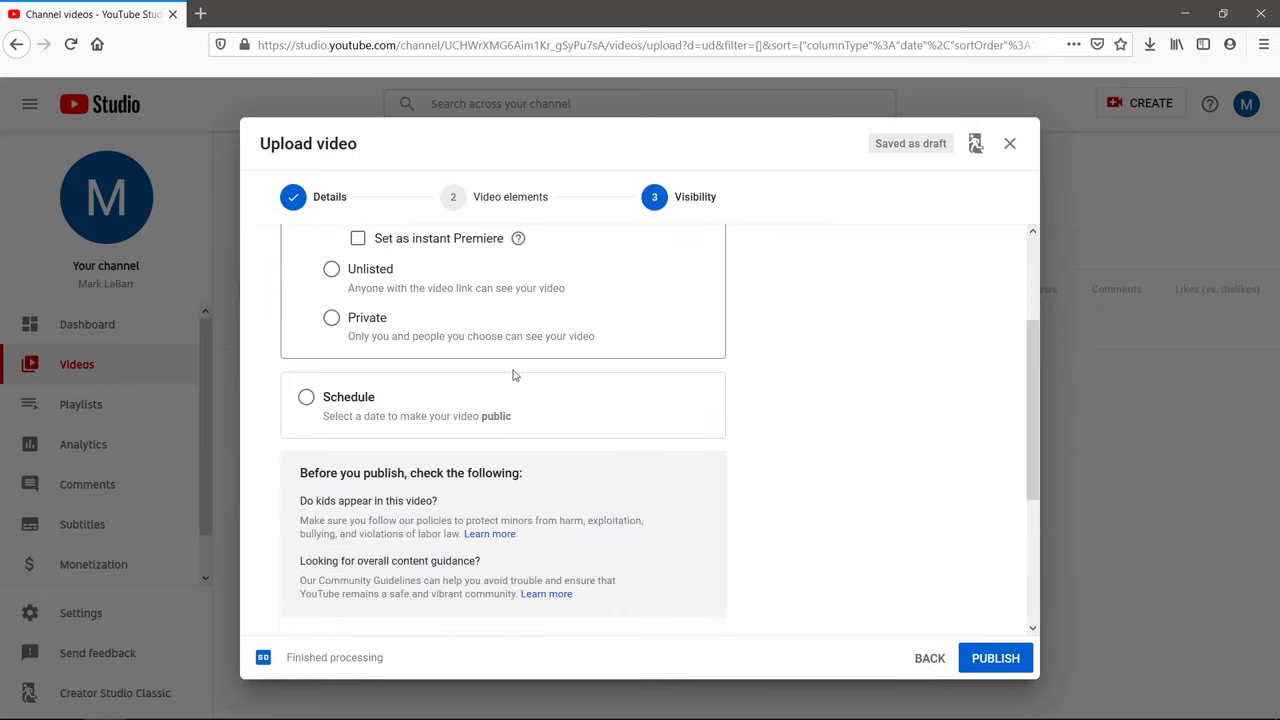
{"action": "scroll", "coordinate": [514, 374], "scroll_direction": "down", "scroll_amount": 3}
{"action": "scroll", "coordinate": [514, 374], "scroll_direction": "down", "scroll_amount": 2}
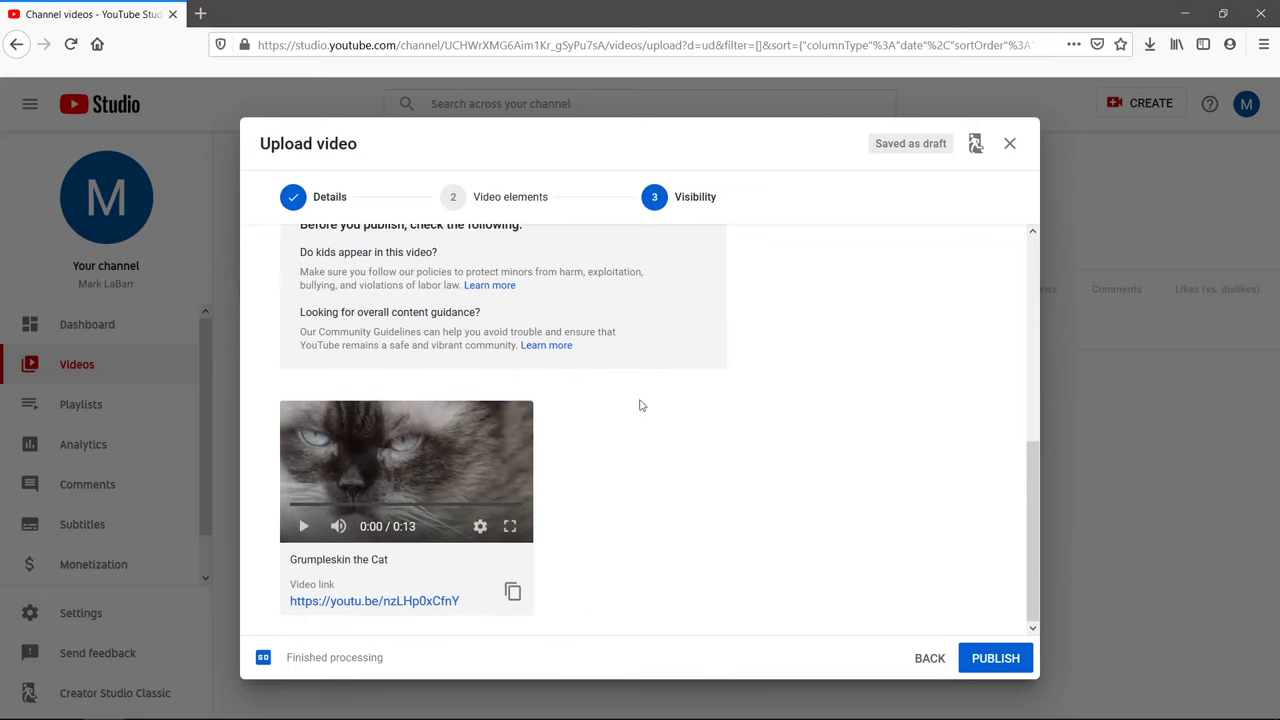
{"action": "left_click", "coordinate": [985, 658]}
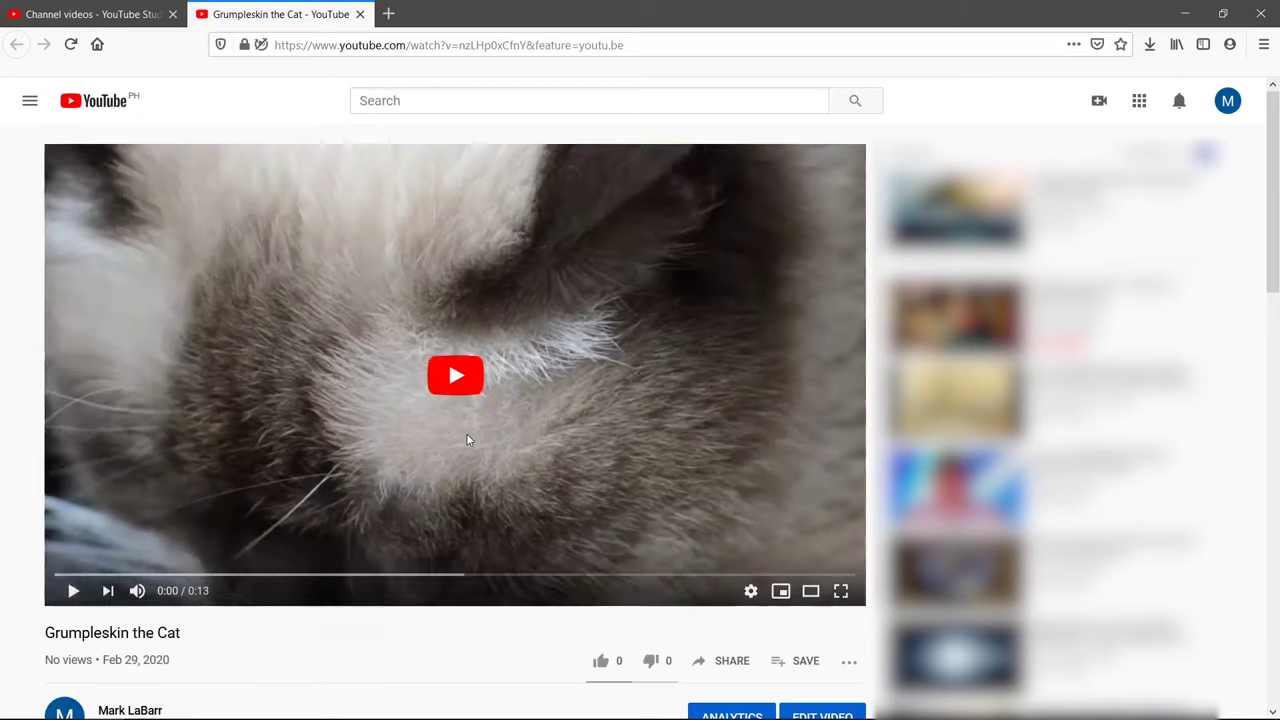
Start playback of the Grumpleskin the Cat video on its public watch page.
{"action": "left_click", "coordinate": [467, 435]}
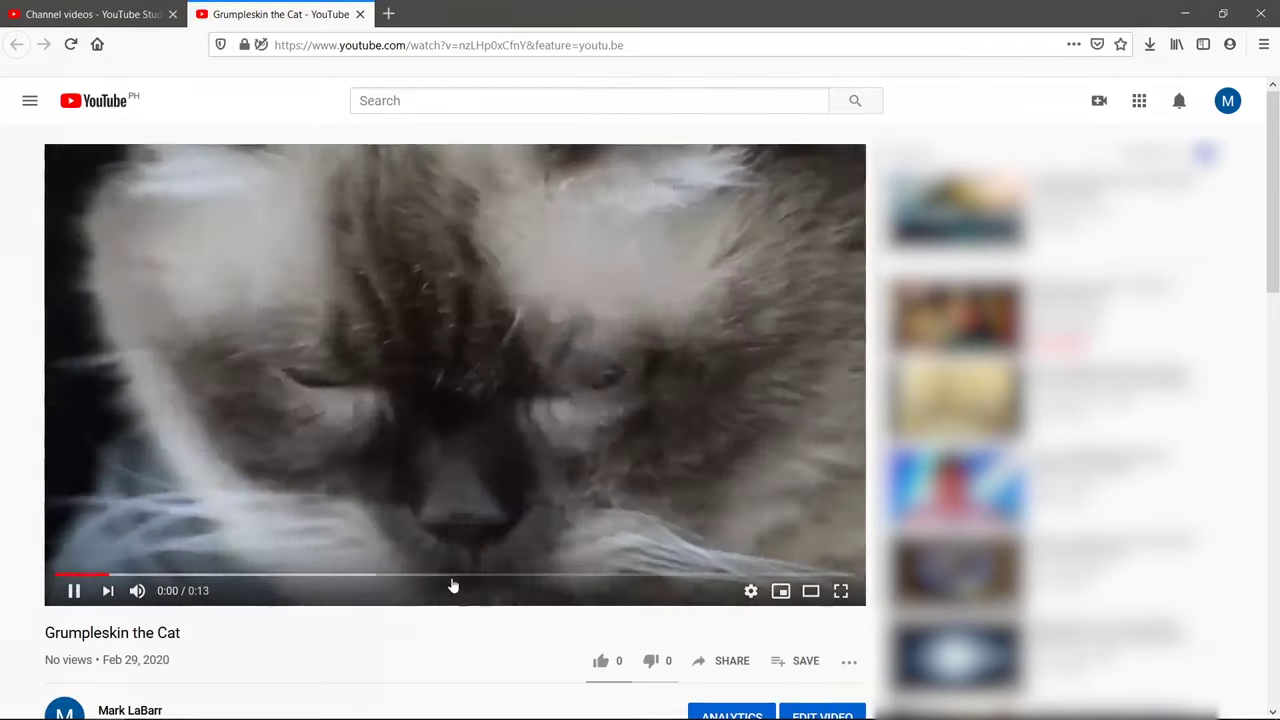